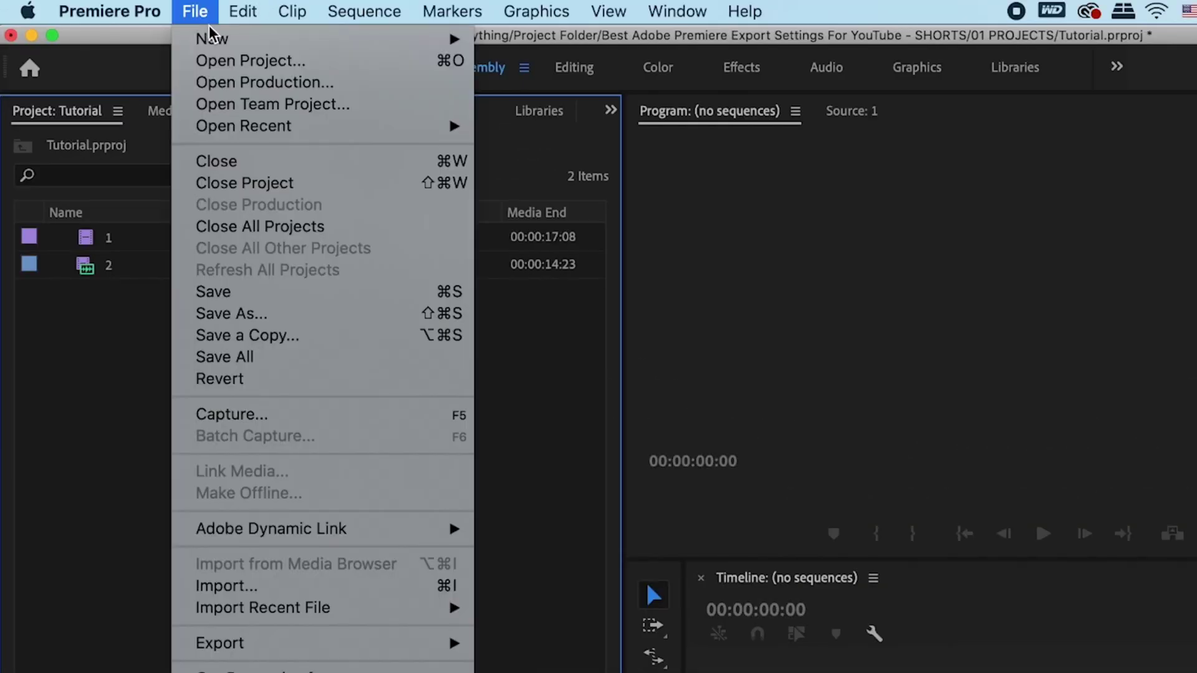
Start a new sequence, keeping the DSLR editing mode and 23.976 fps.
click(541, 111)
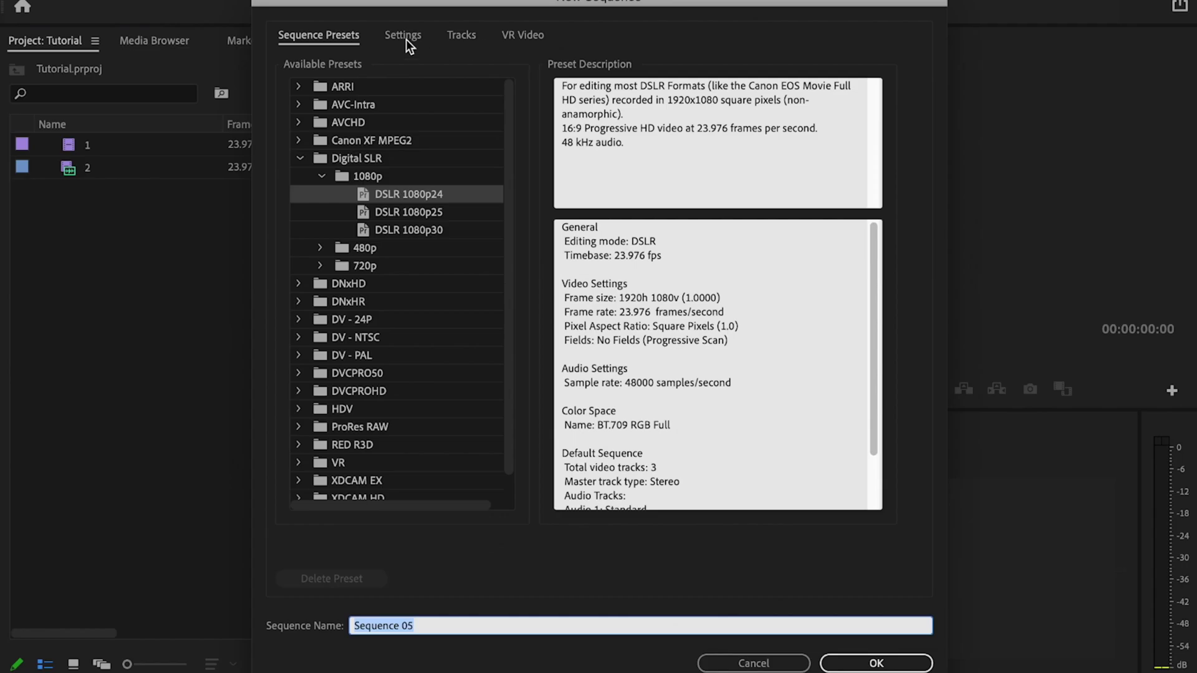
click(406, 39)
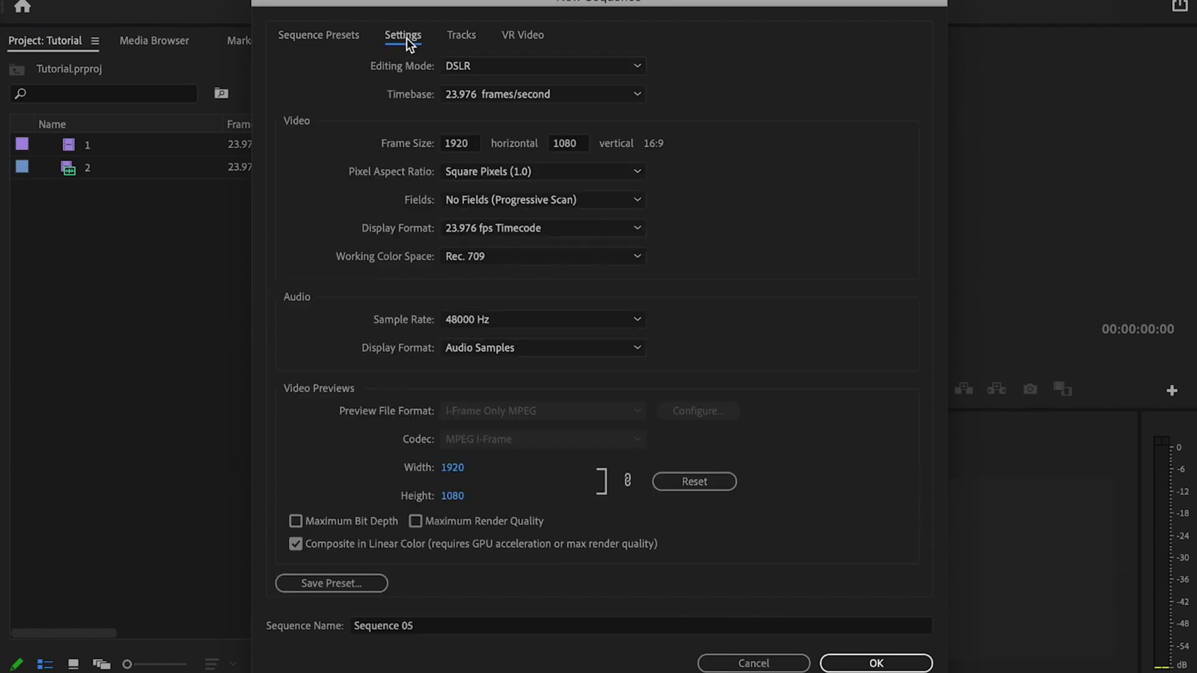
click(481, 65)
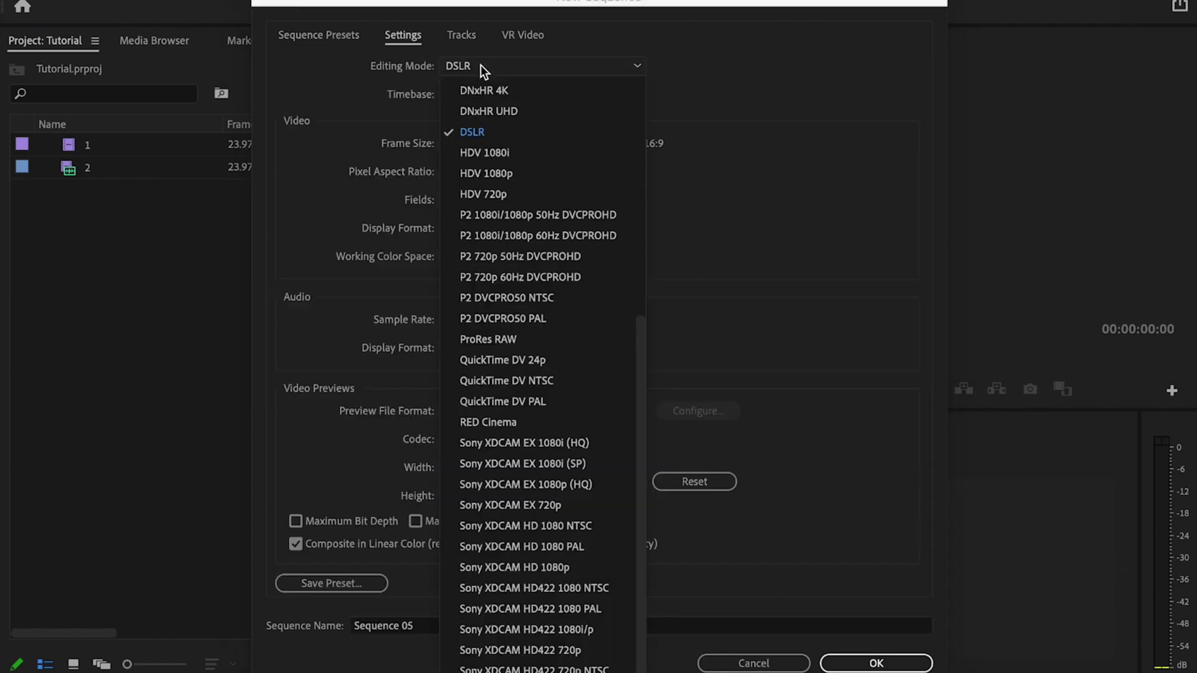
click(419, 73)
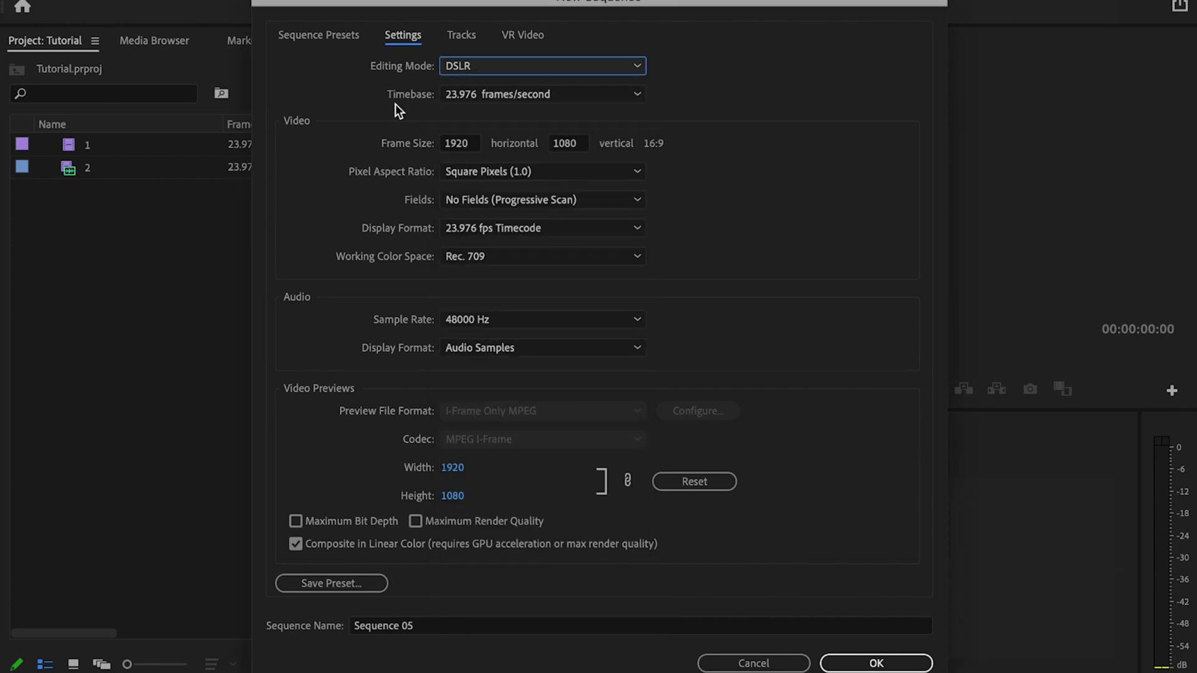
click(618, 93)
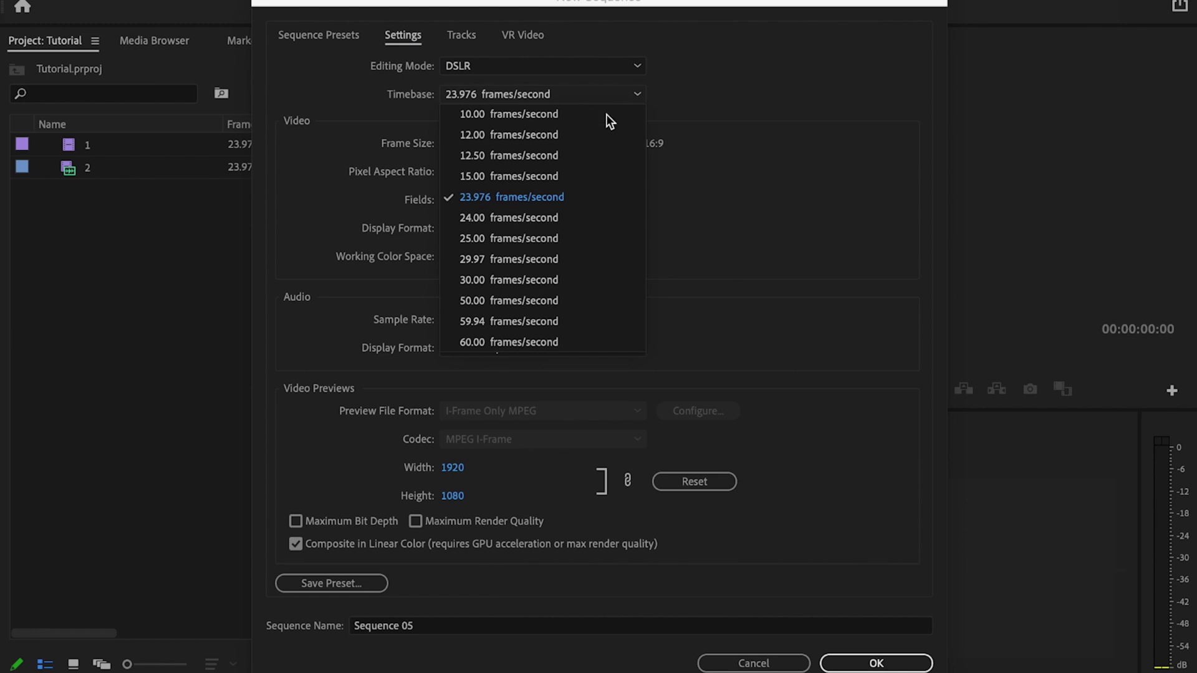
click(500, 197)
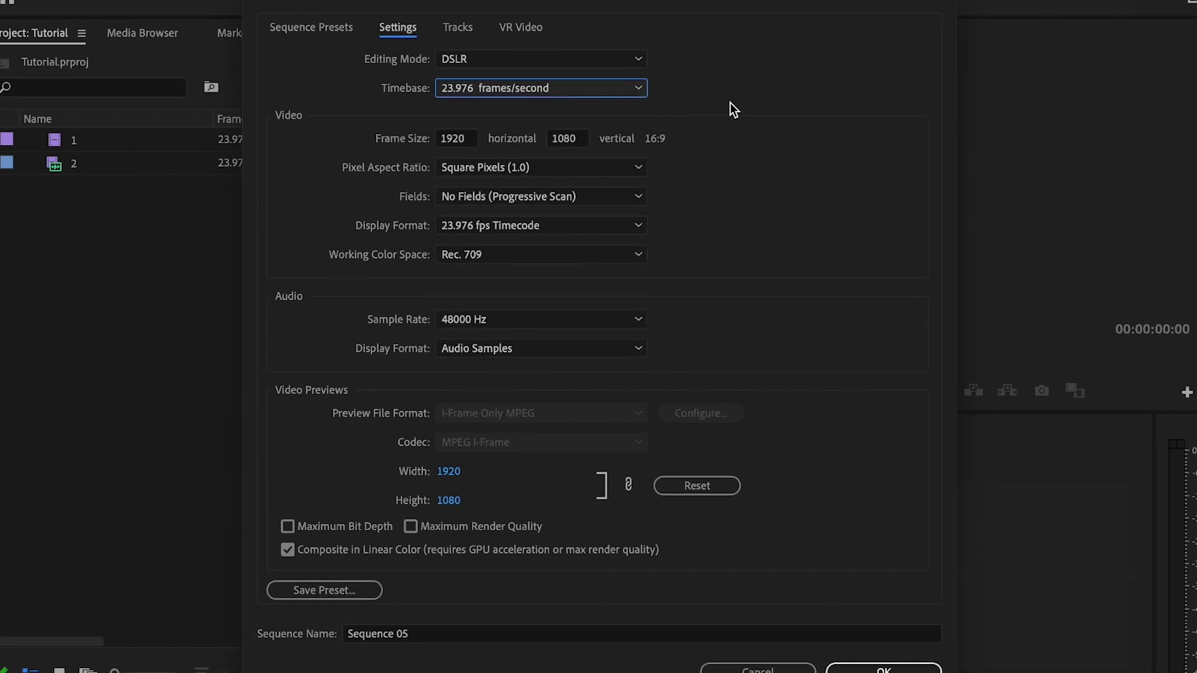
Set the frame size to 1080 wide by 1920 high, keeping Audio Samples display format.
click(462, 137)
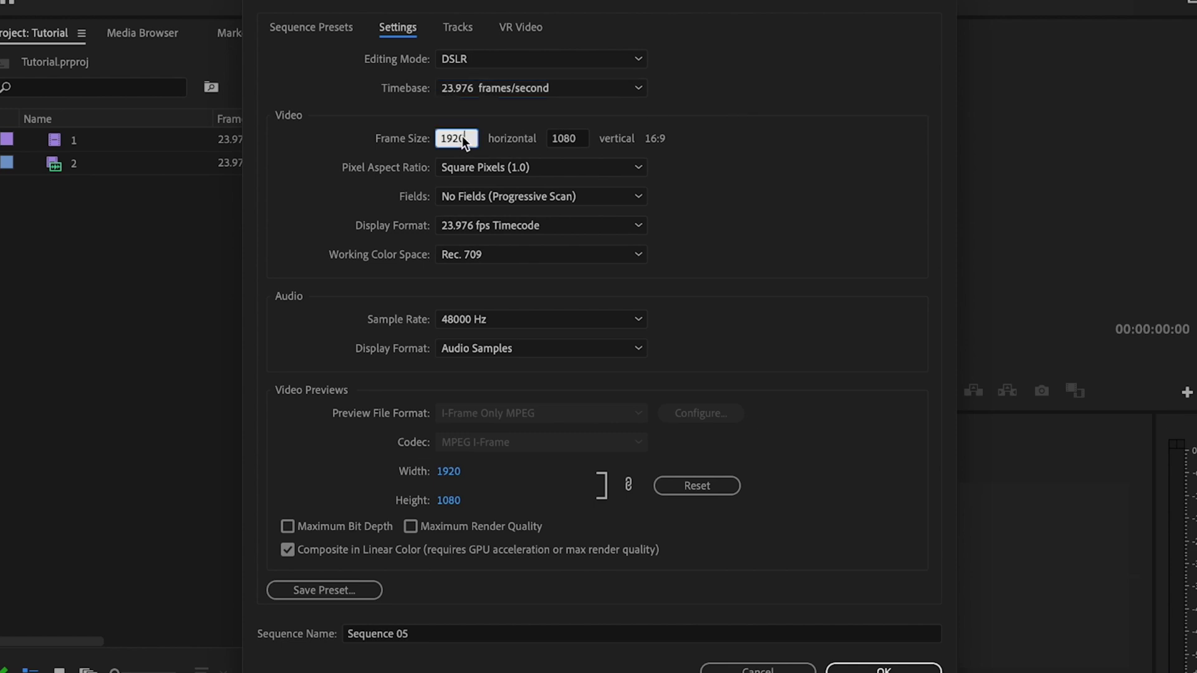
double_click(460, 137)
text(1080)
key(Tab)
text(1)
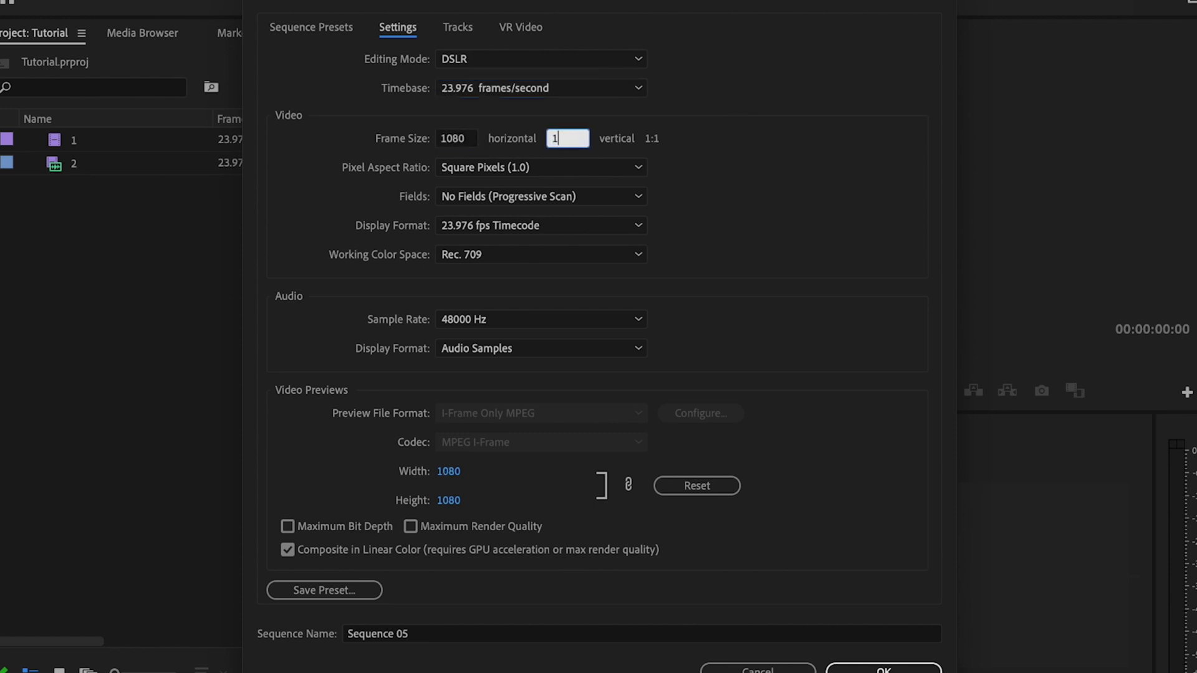
click(749, 221)
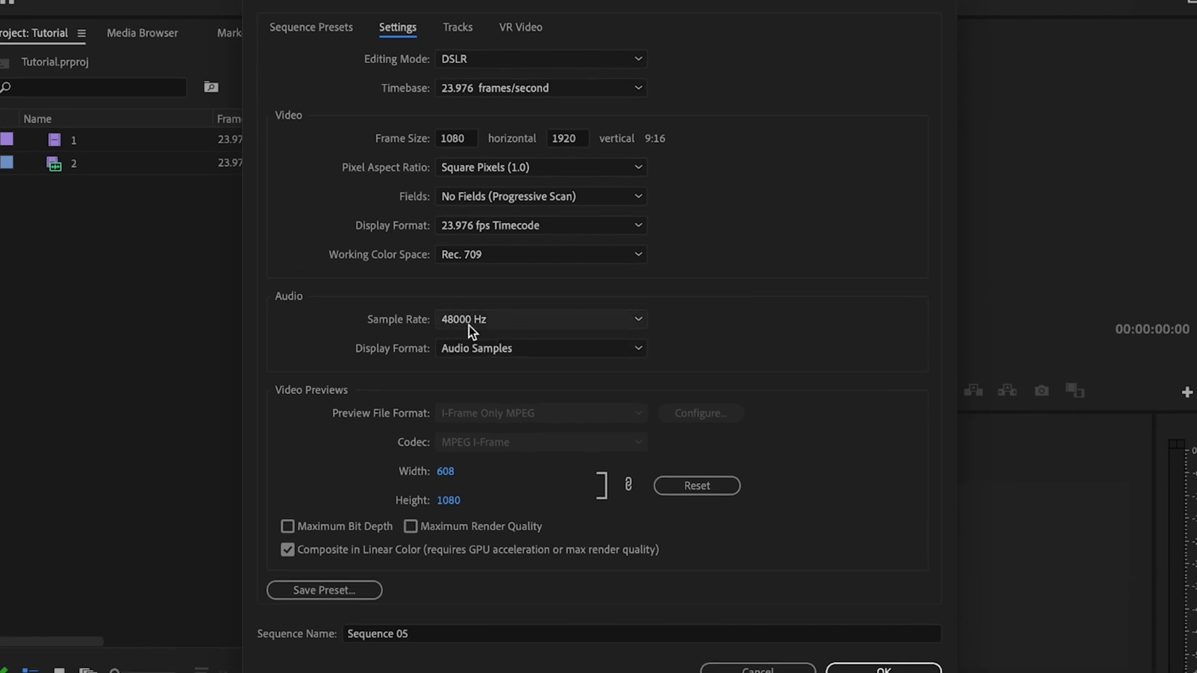
click(632, 349)
click(633, 349)
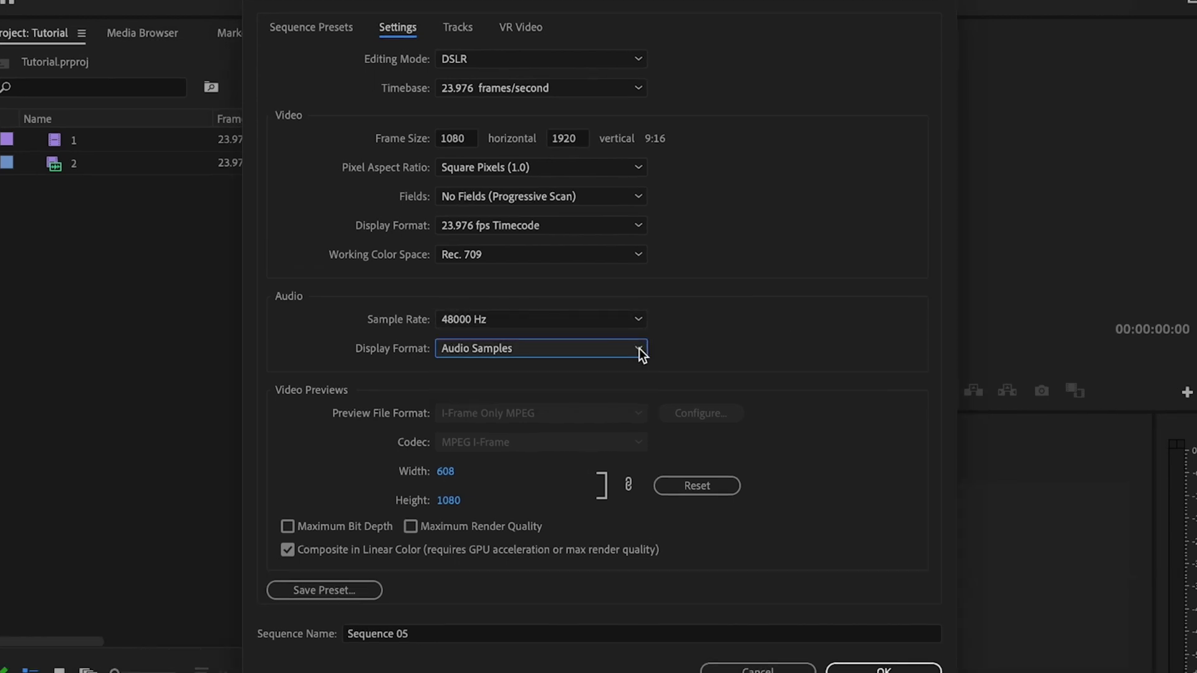
Save the vertical settings as preset 'YouTube Shorts' and create Sequence 05 from it.
click(354, 589)
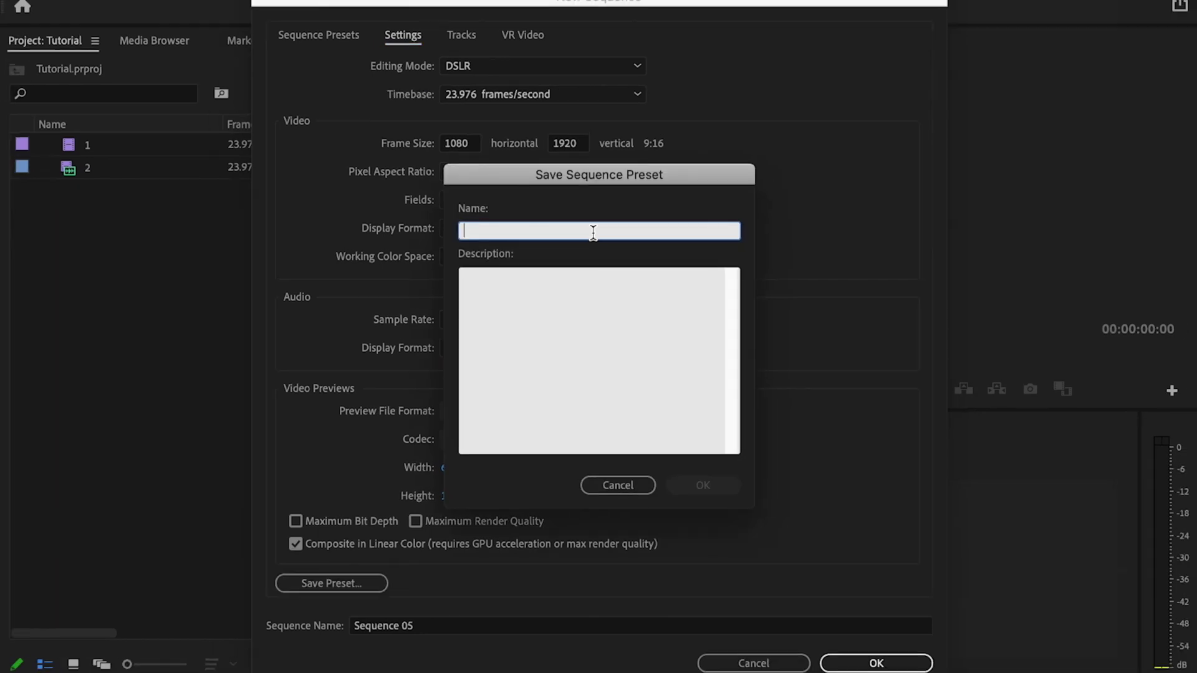
text(You)
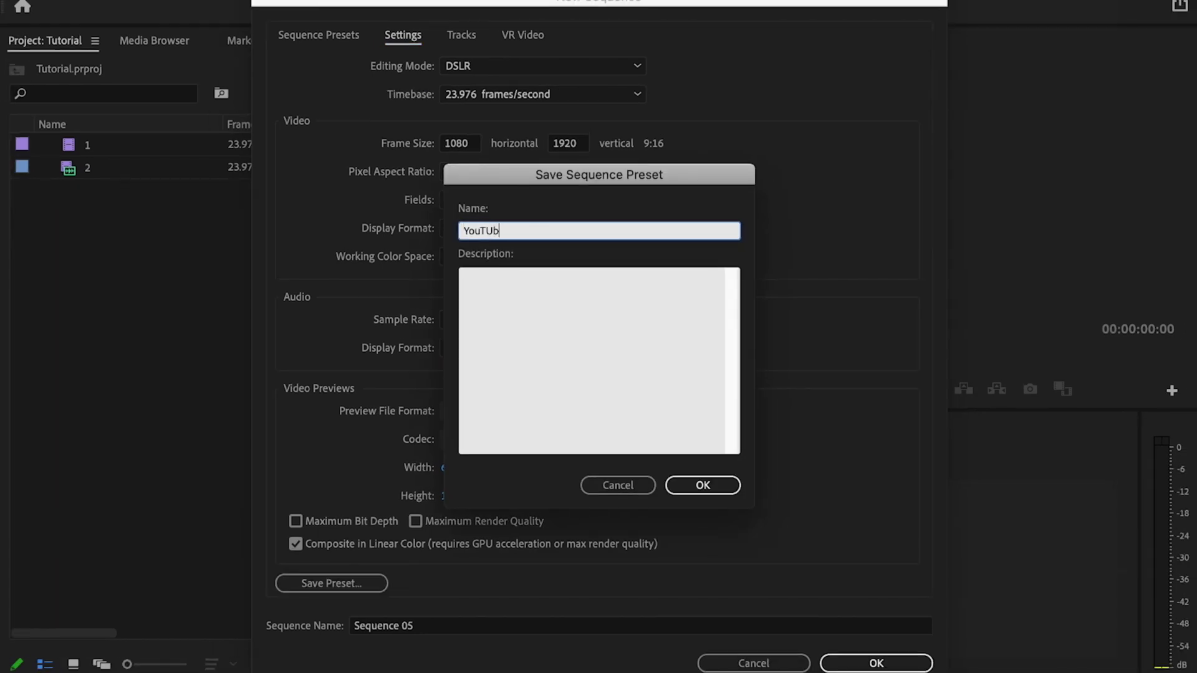
text(Tube Shorts)
click(703, 485)
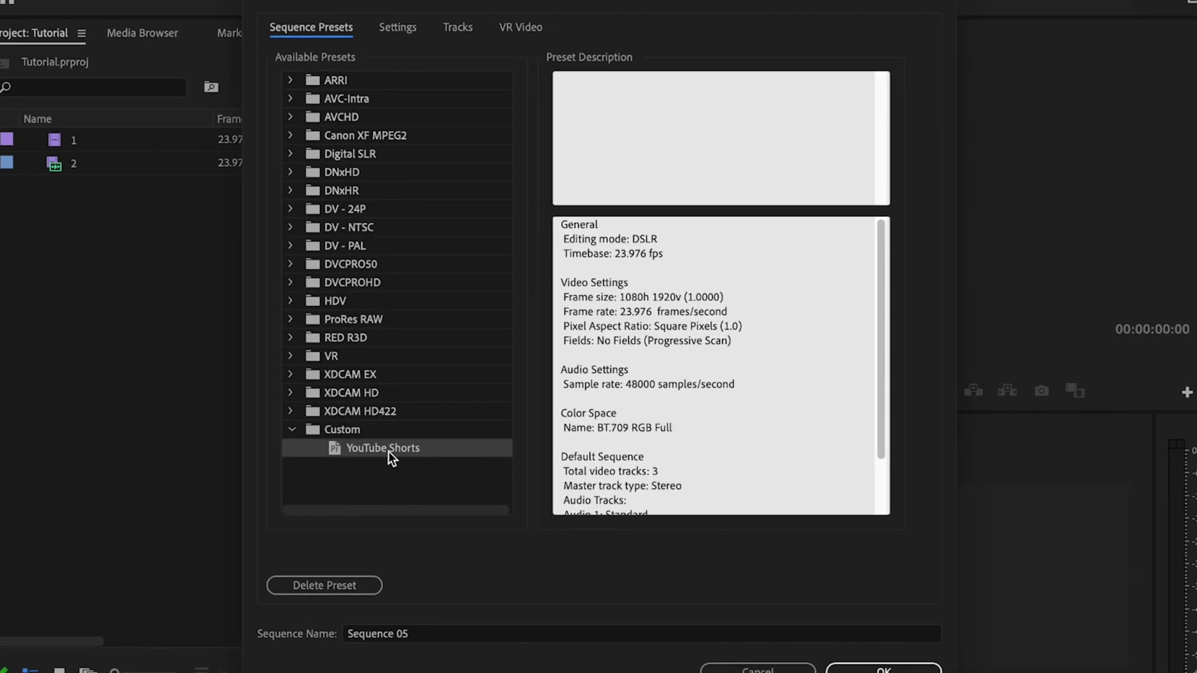
click(884, 669)
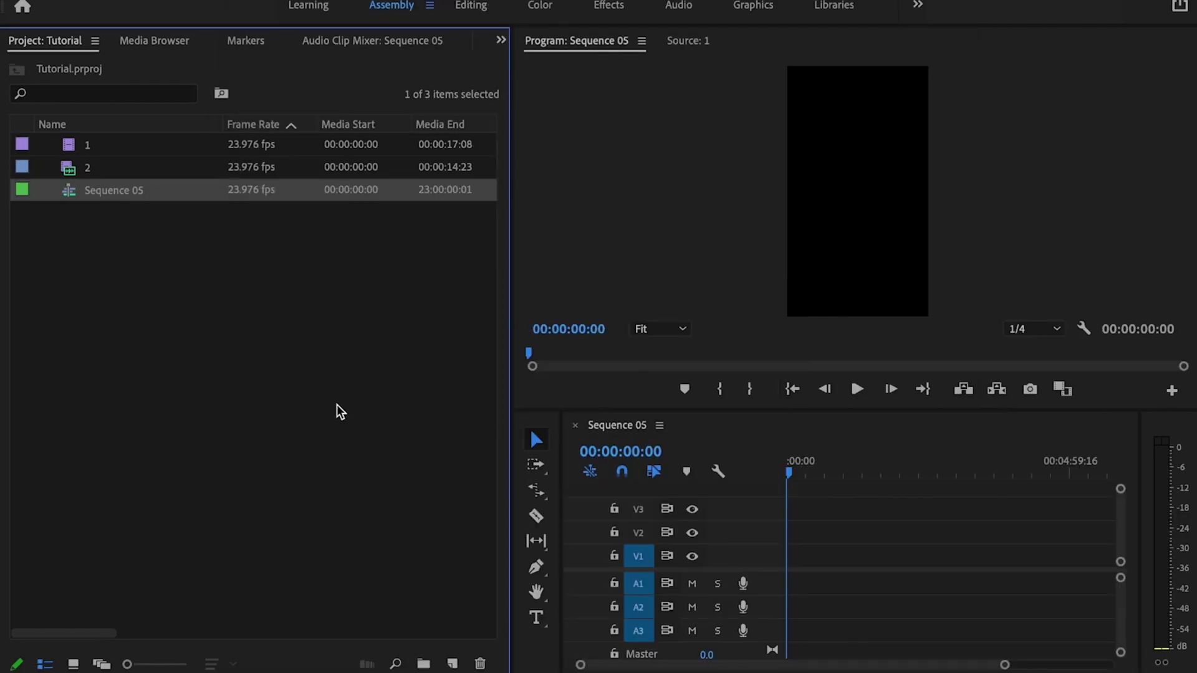
Drop clip 1 at the start of V1, keeping the existing vertical sequence settings.
drag(79, 145, 842, 570)
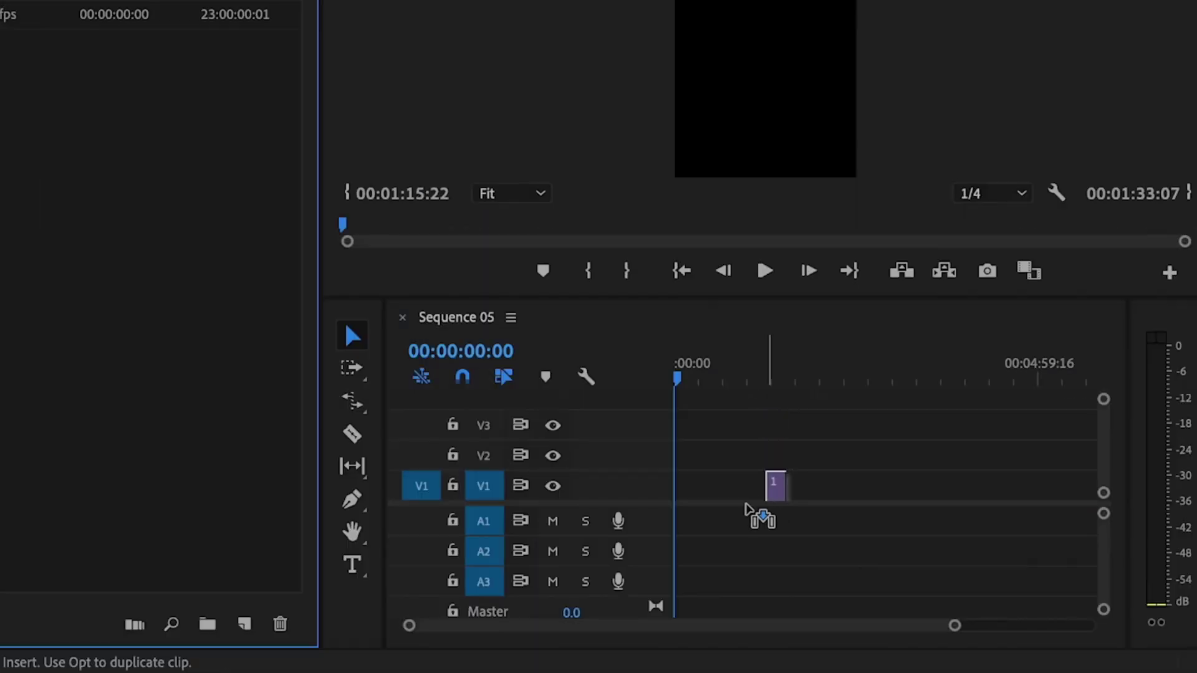
drag(746, 508, 655, 511)
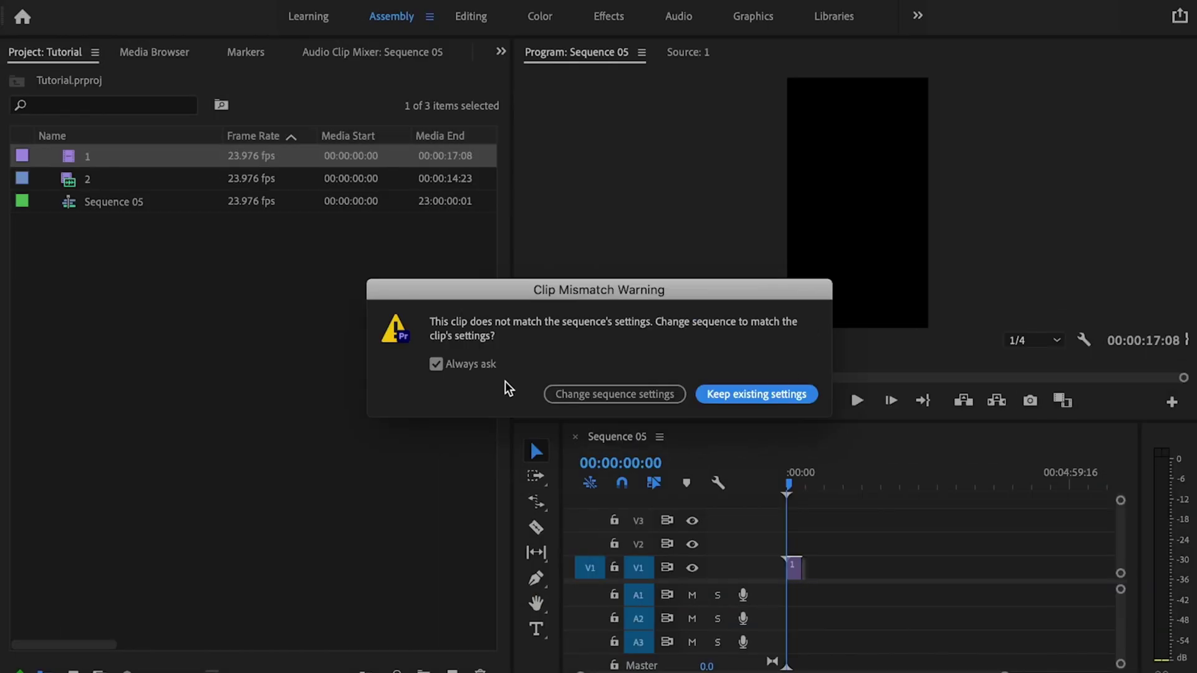
click(735, 395)
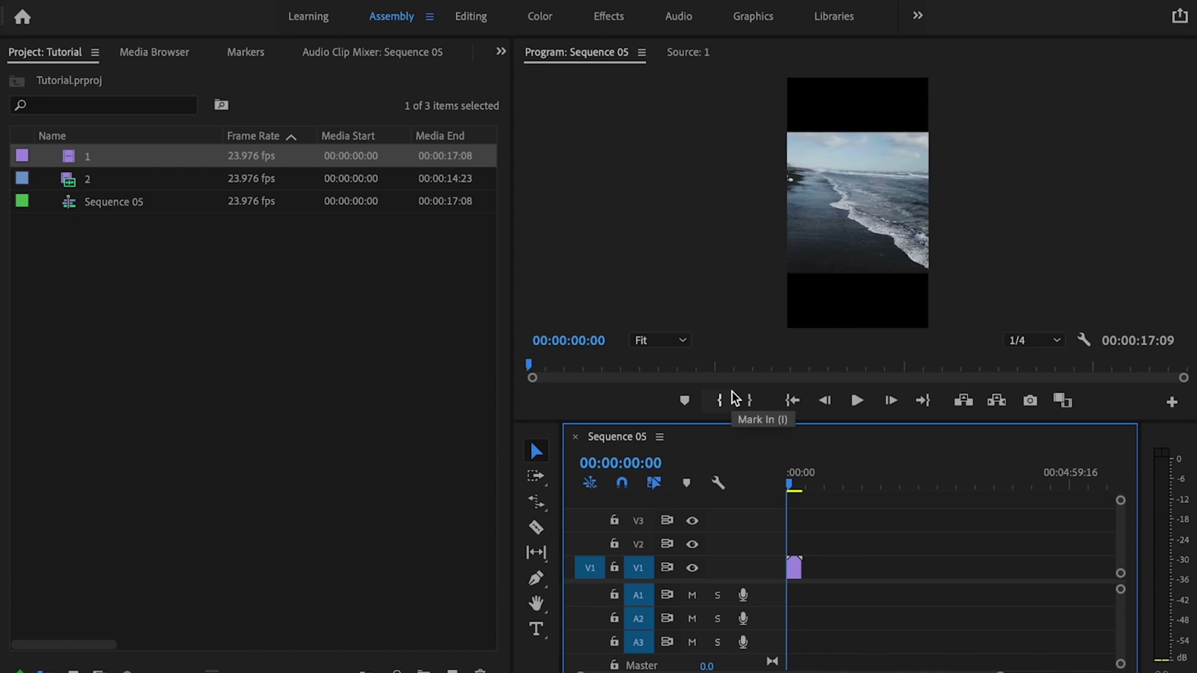
In the Editing workspace, set the beach clip's Scale to 178 and Position X to 900.
click(472, 16)
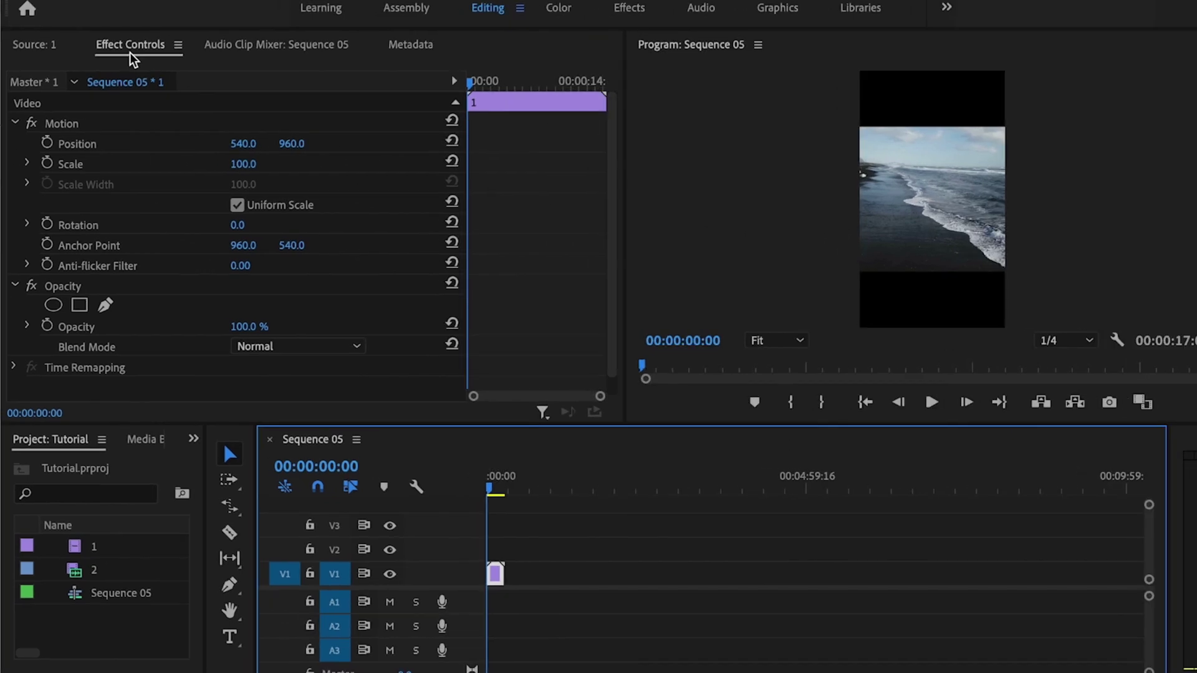
click(131, 54)
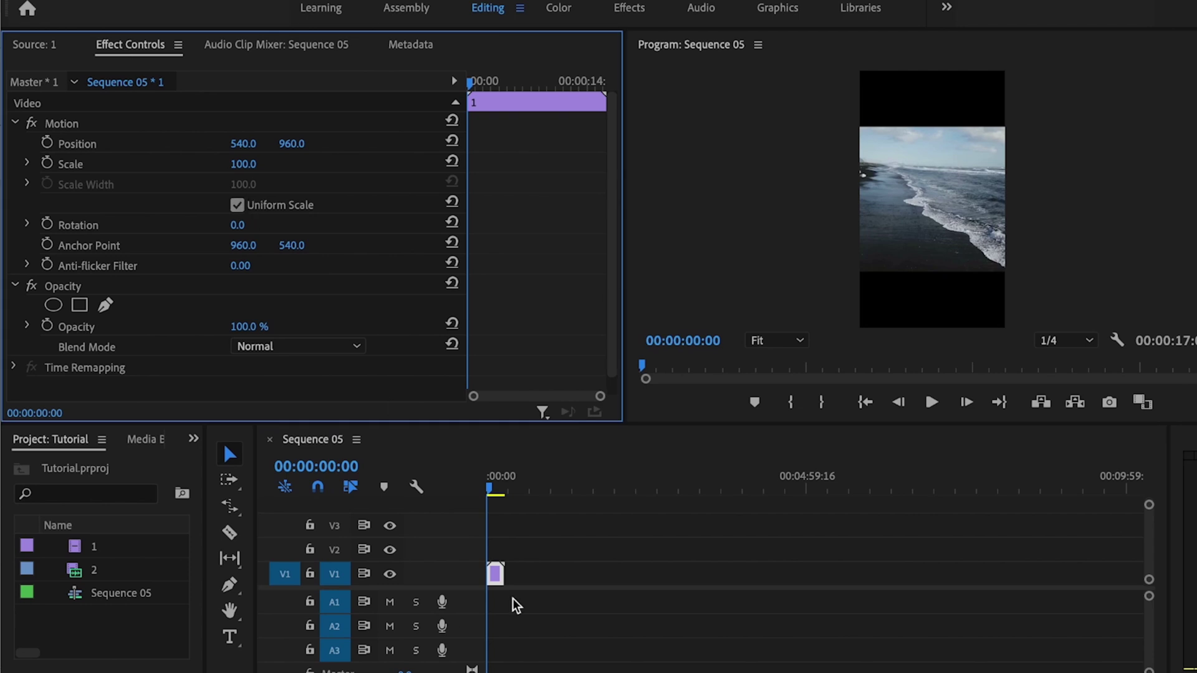
drag(242, 163, 303, 190)
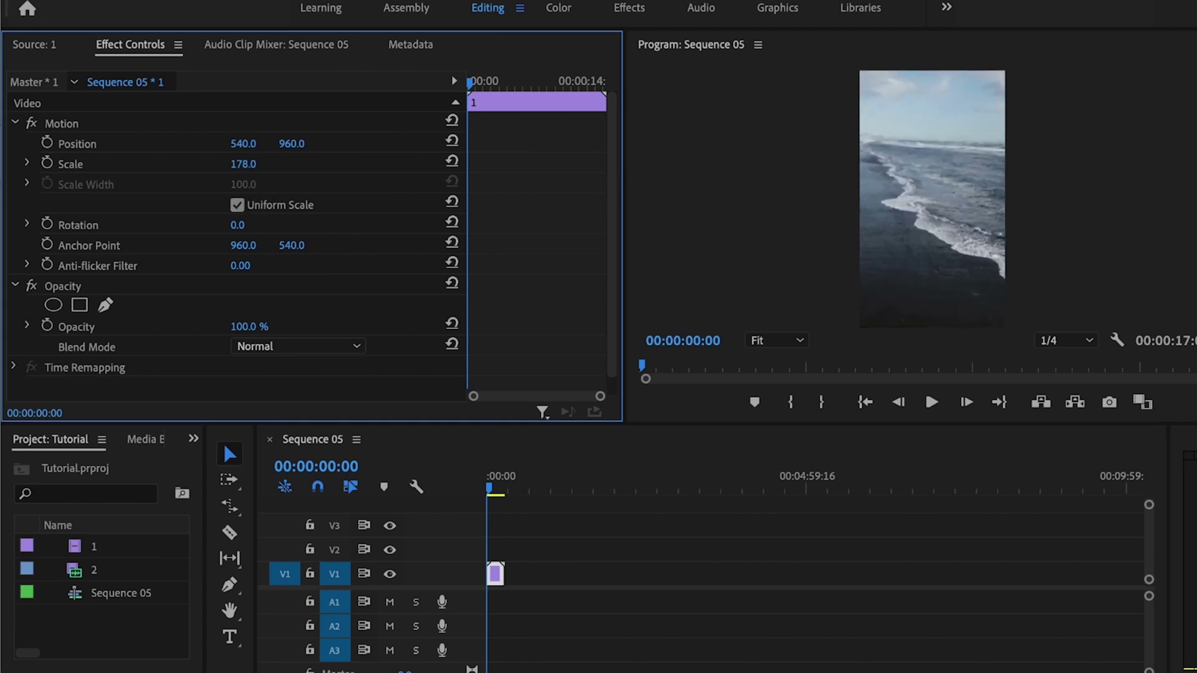
drag(241, 143, 331, 145)
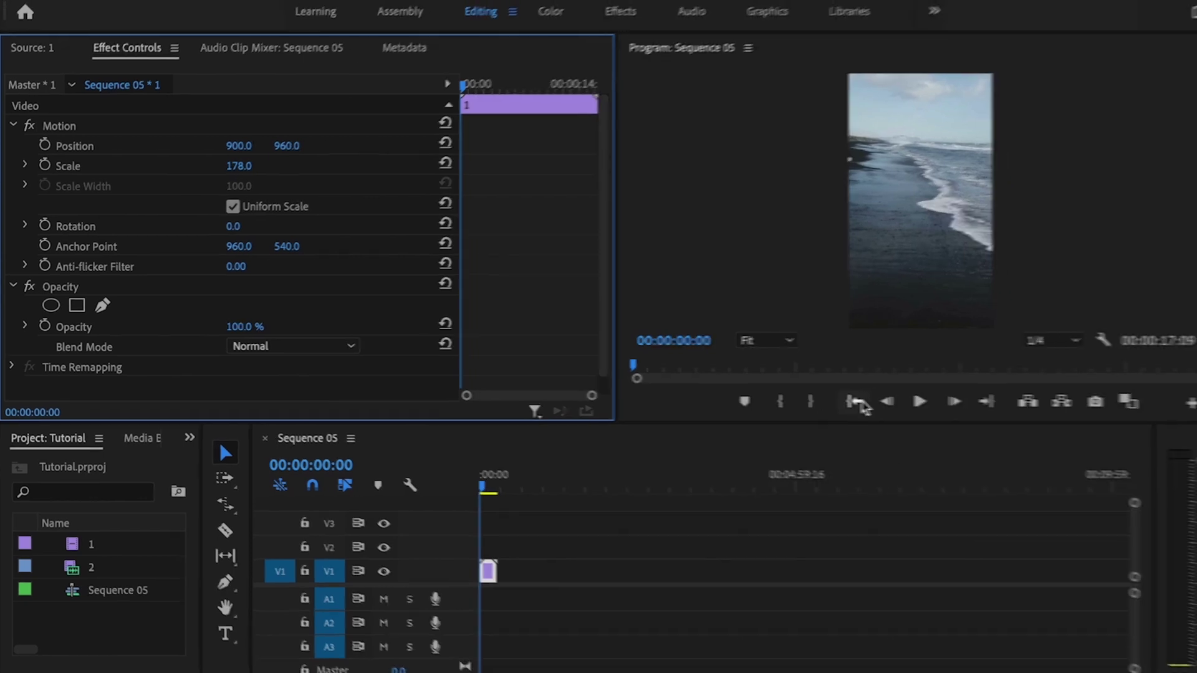
Preview the reframed beach clip from its start.
click(873, 405)
key(space)
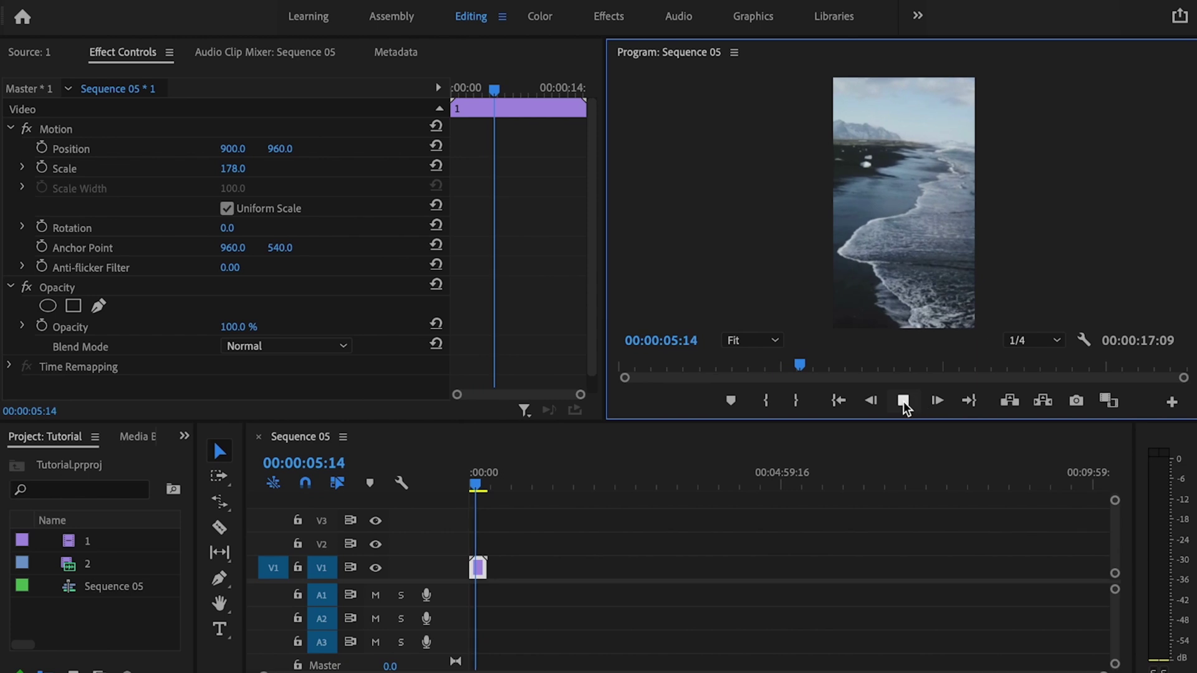
click(903, 402)
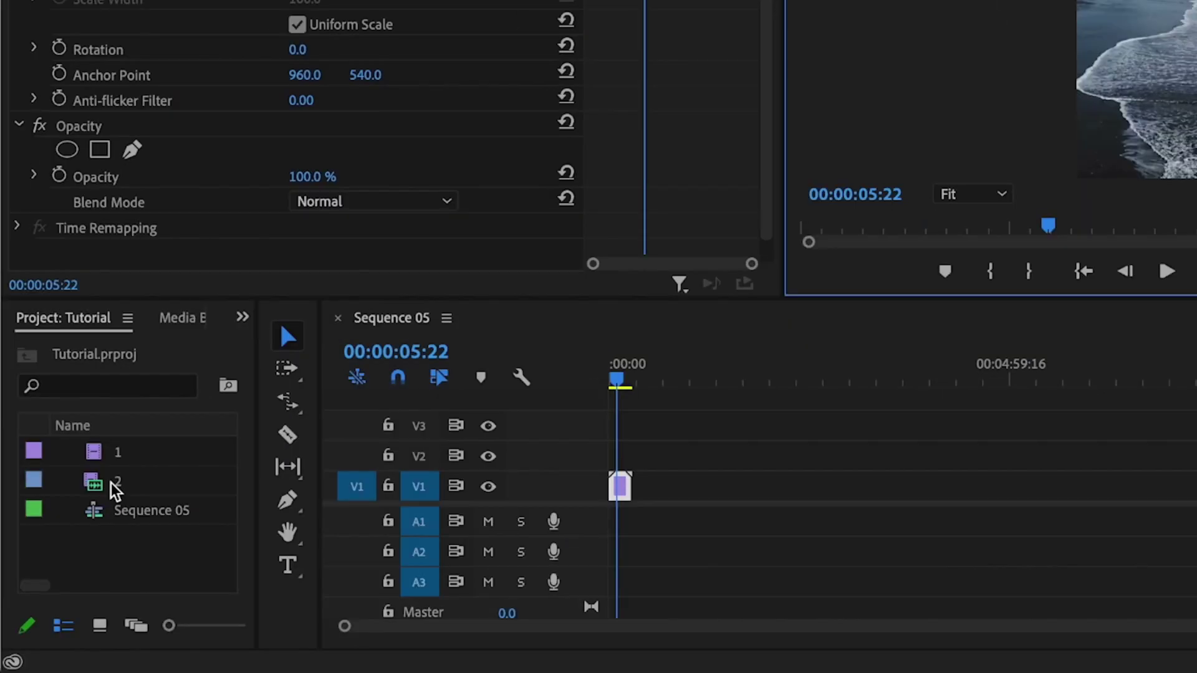
Add clip 2 to the timeline and preview it.
drag(114, 492, 693, 498)
click(696, 391)
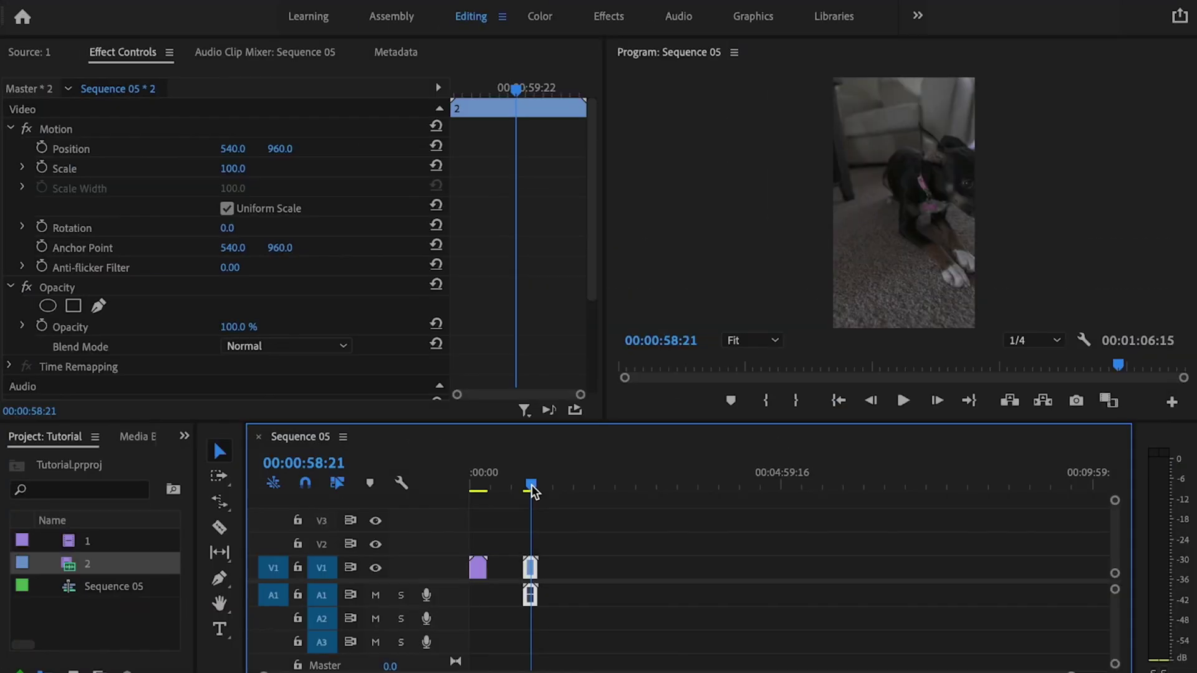
drag(533, 493, 528, 493)
key(space)
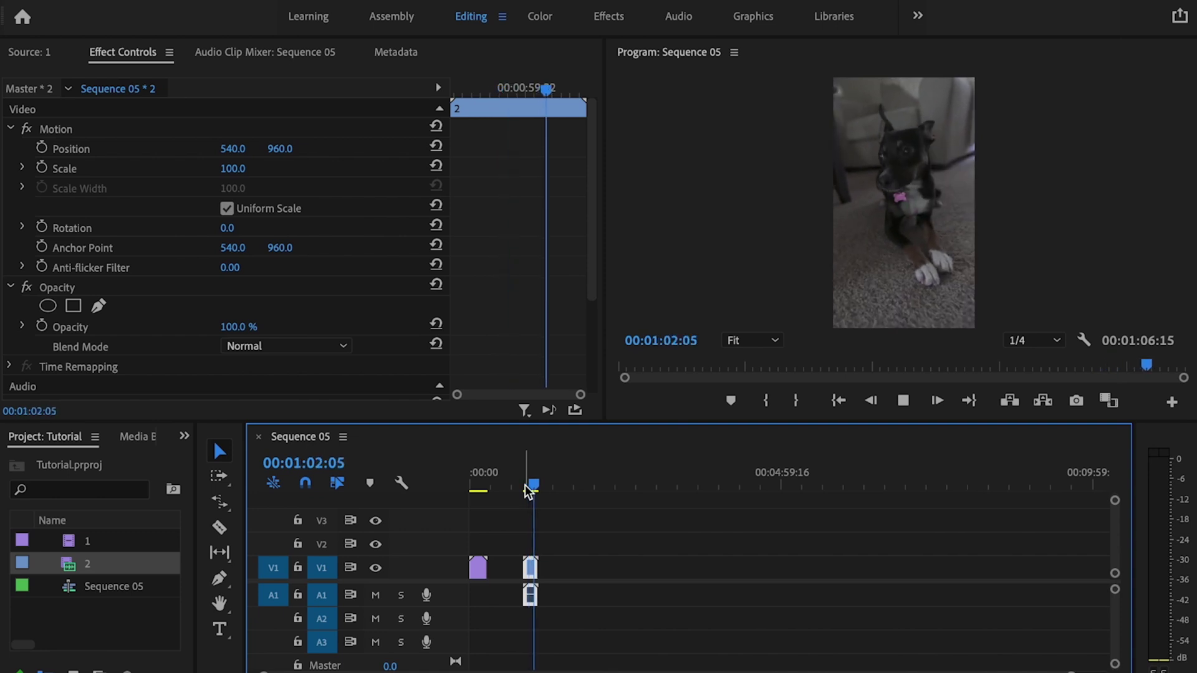
key(space)
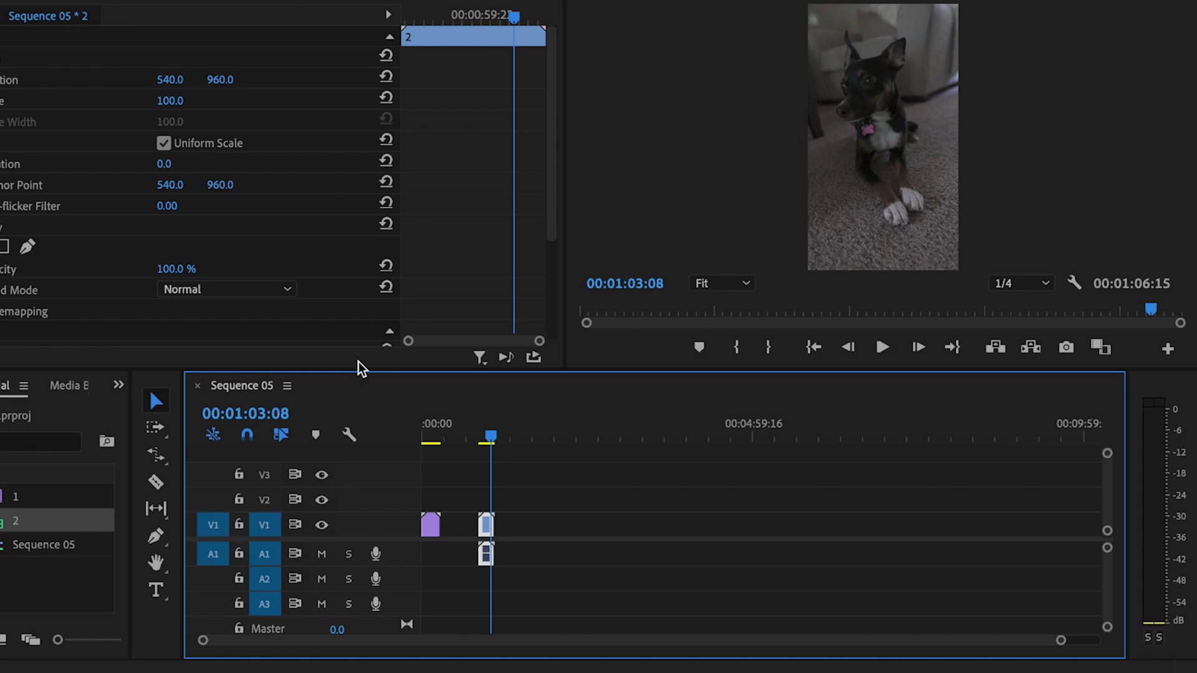
Move clip 2 left to butt against clip 1, then scrub from the sequence start.
drag(1062, 645, 803, 648)
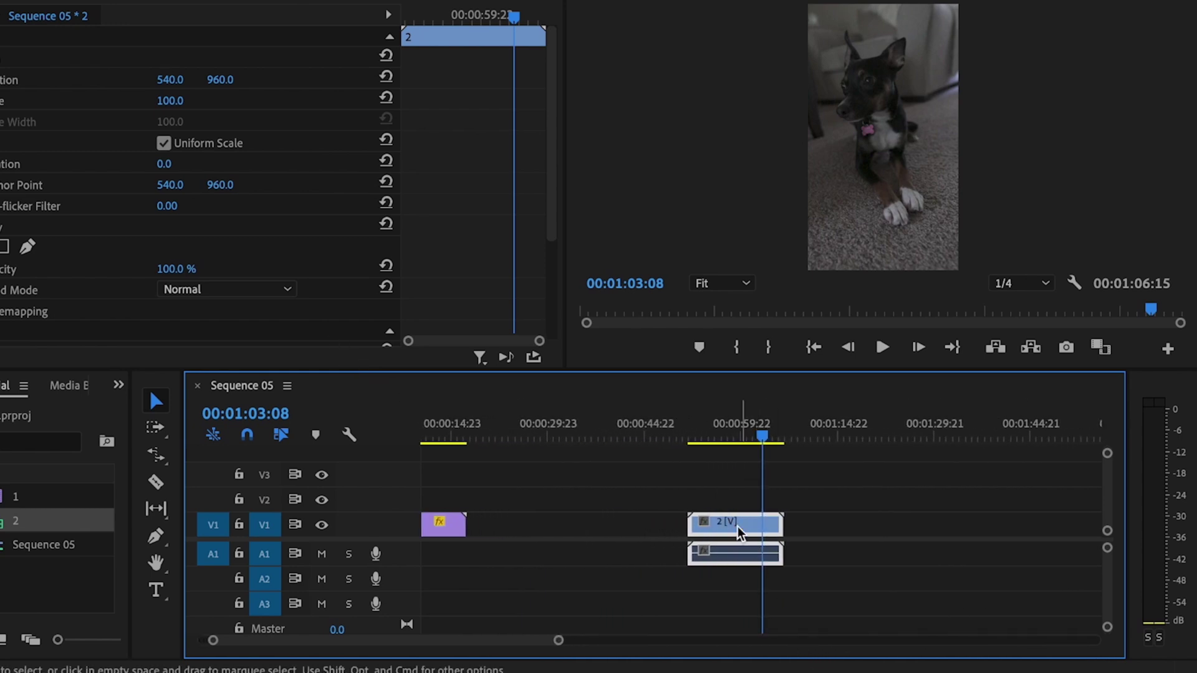
drag(738, 531, 517, 530)
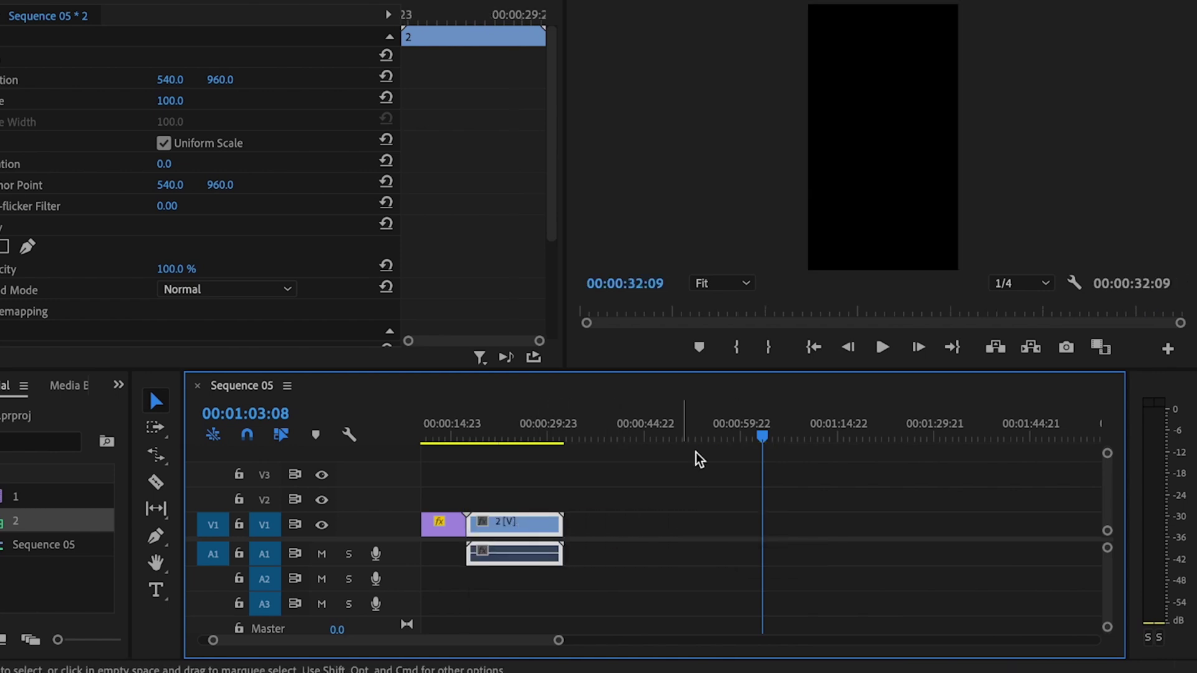
click(735, 430)
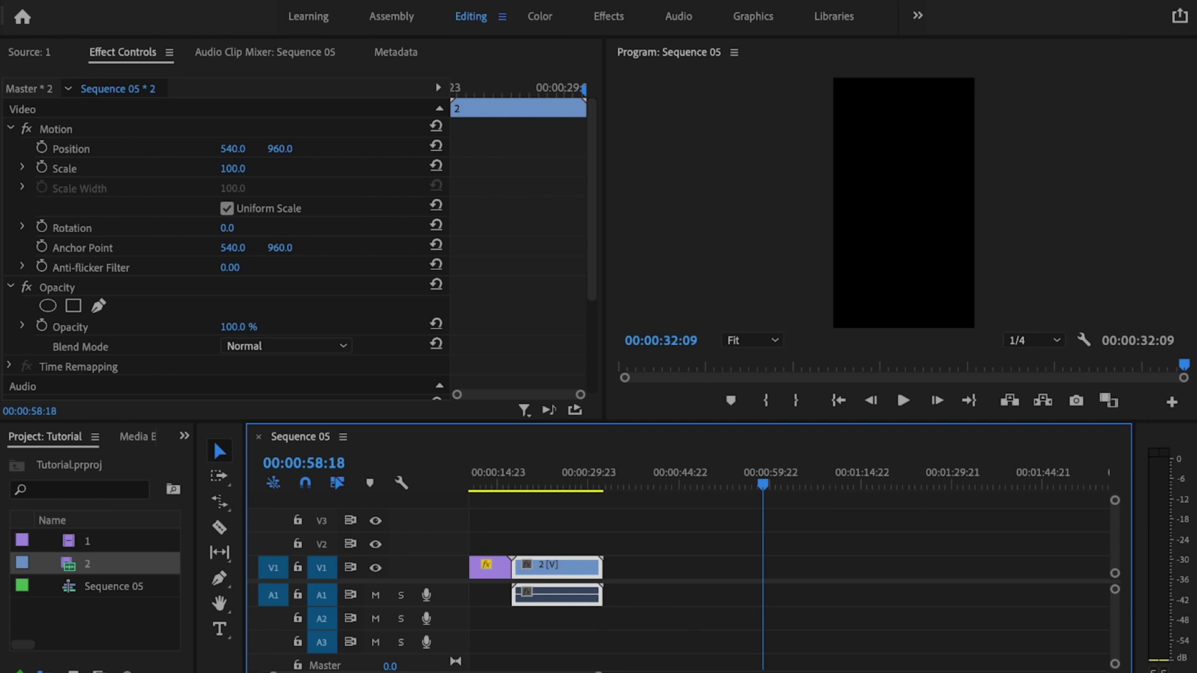
scroll(472, 492, up, 3)
key(Home)
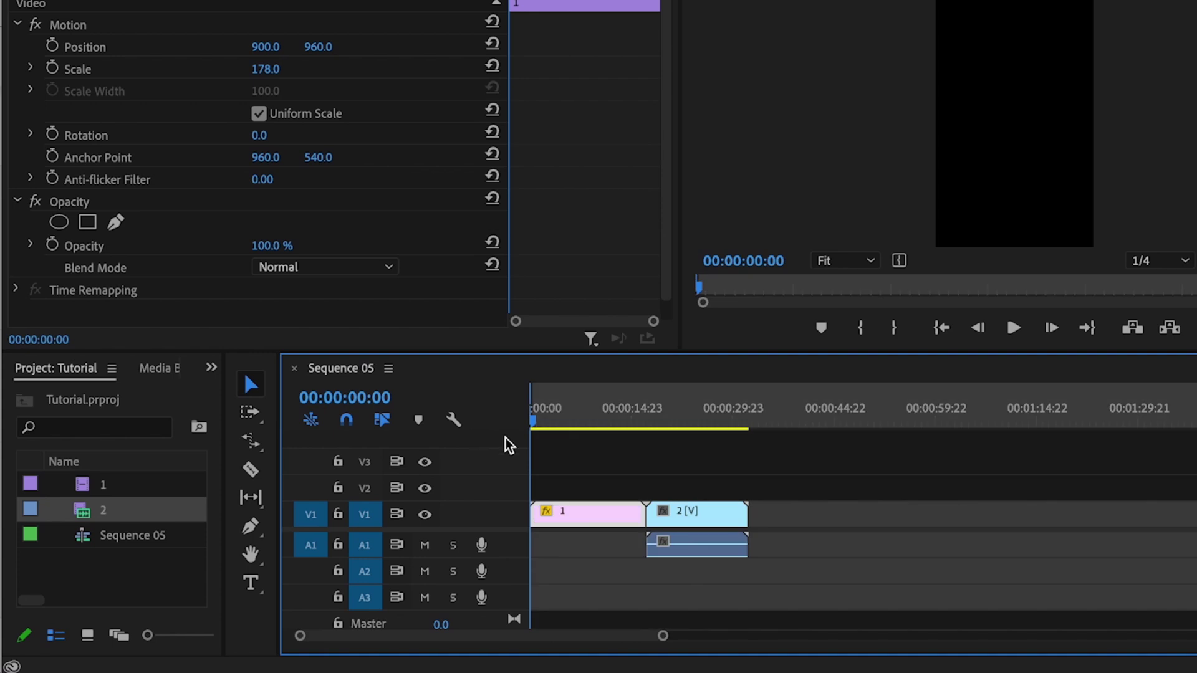
drag(534, 420, 748, 421)
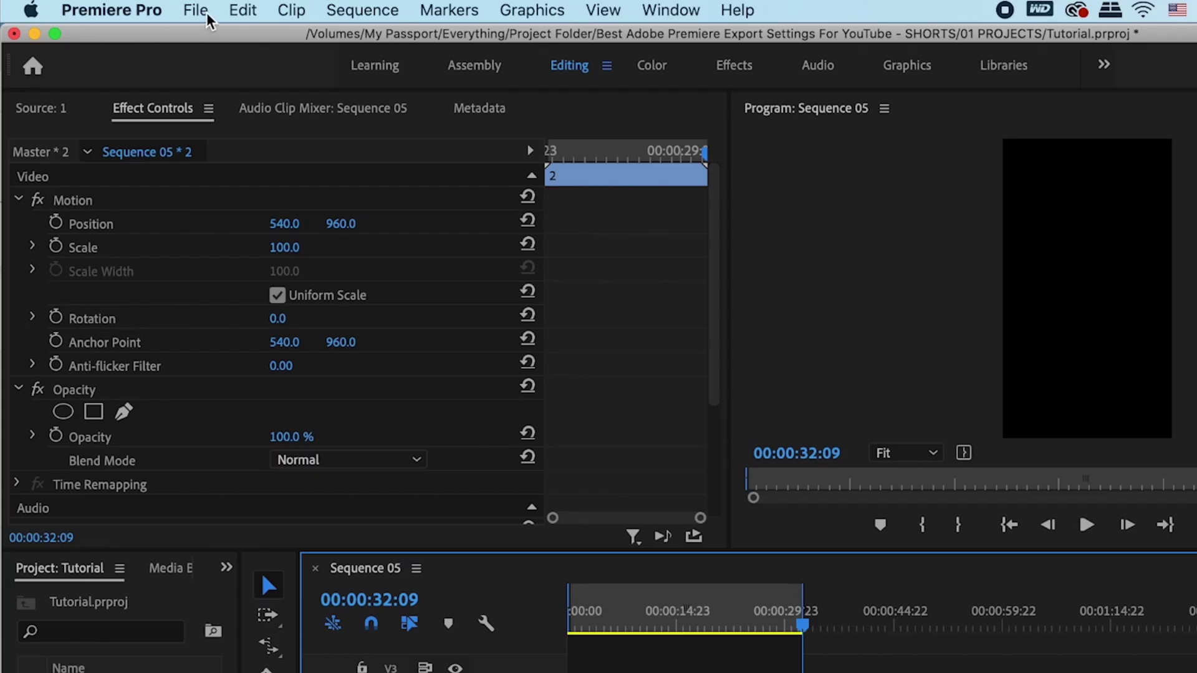
Open the Export Media settings for Sequence 05.
click(198, 10)
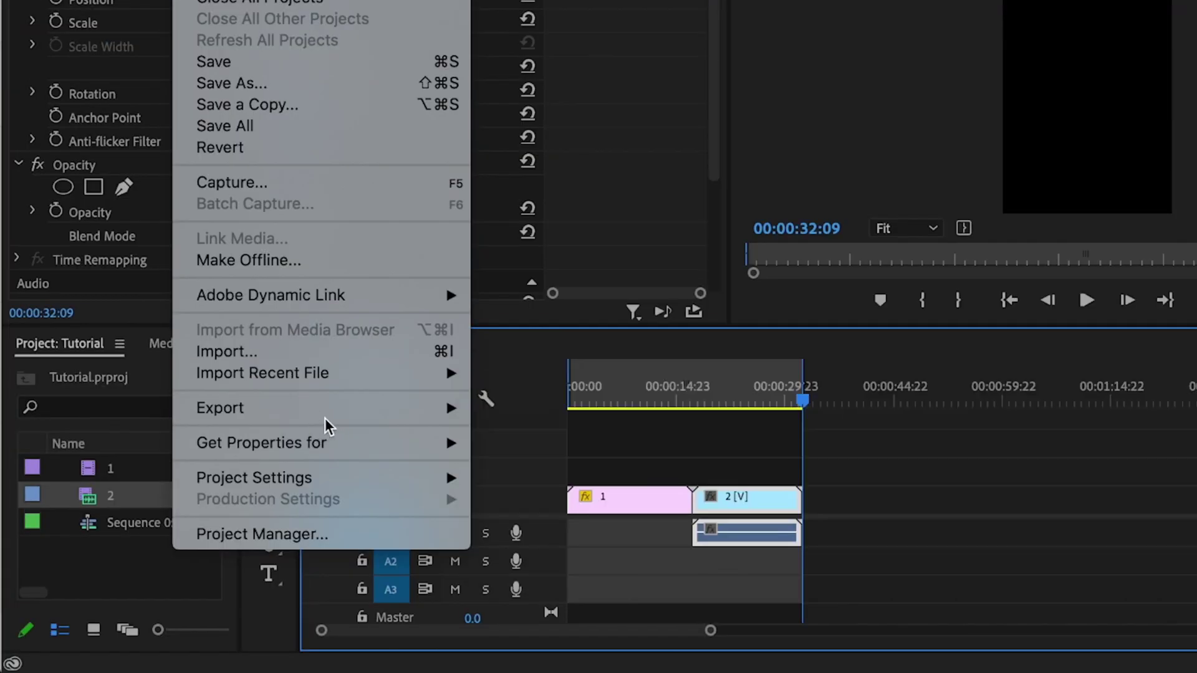
mouse_move(448, 633)
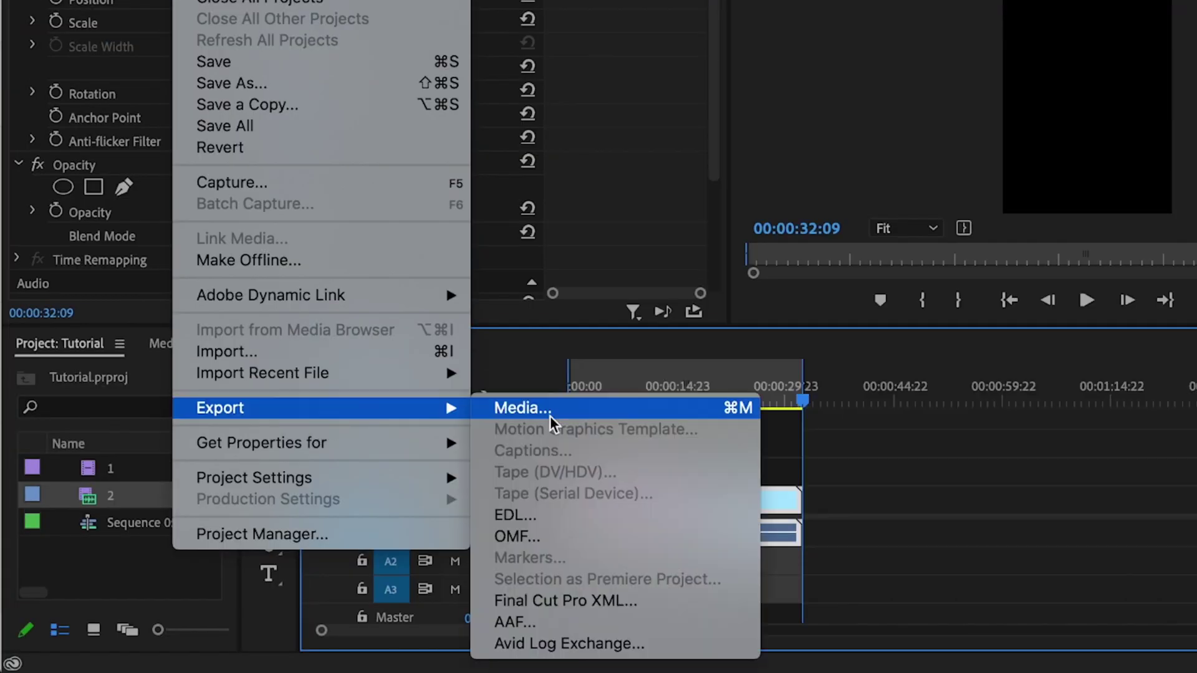
click(550, 416)
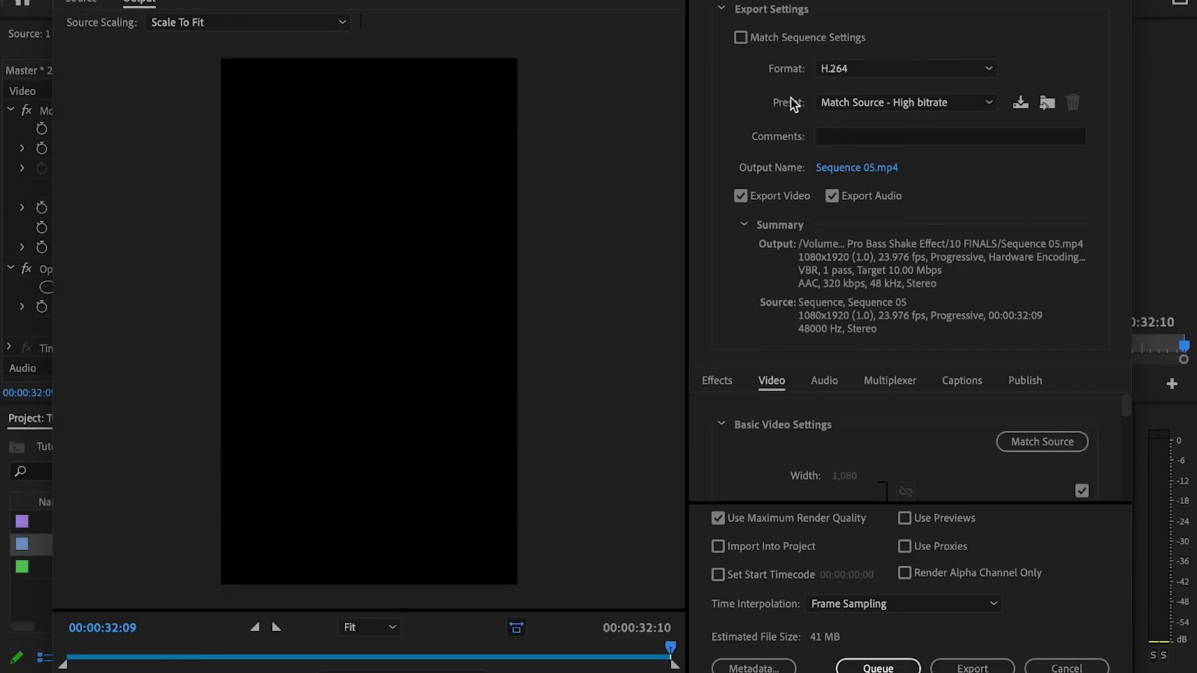
Set the output file name to Shorts.mp4.
click(855, 167)
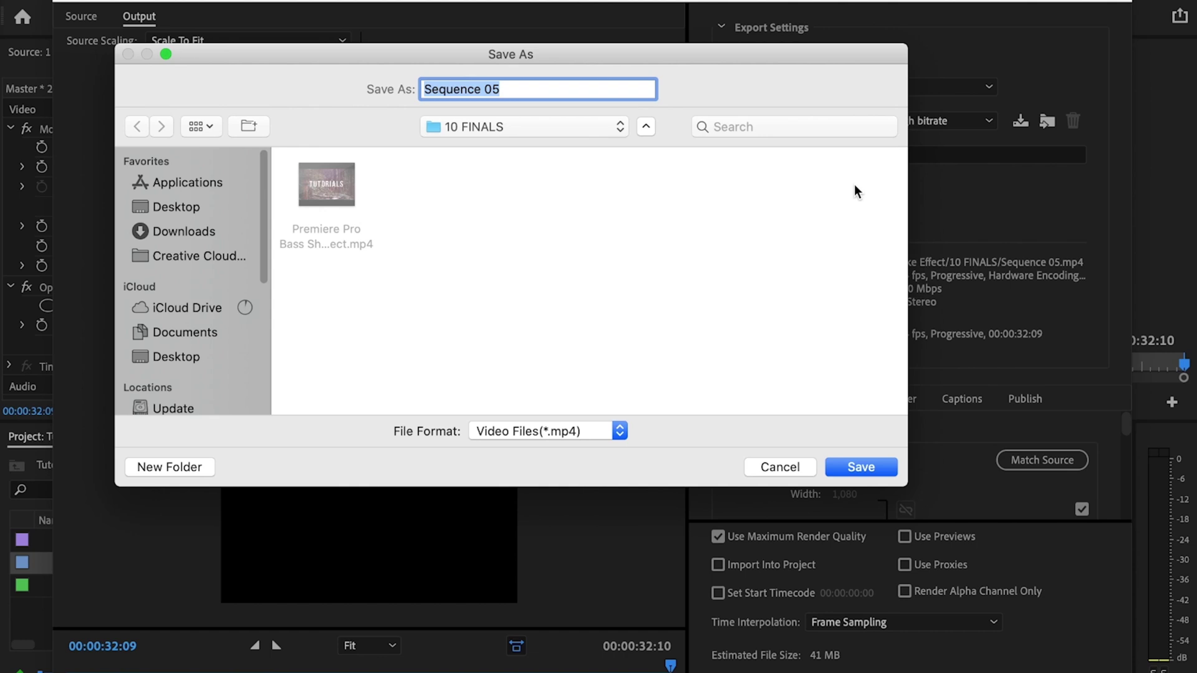
text(Shorts)
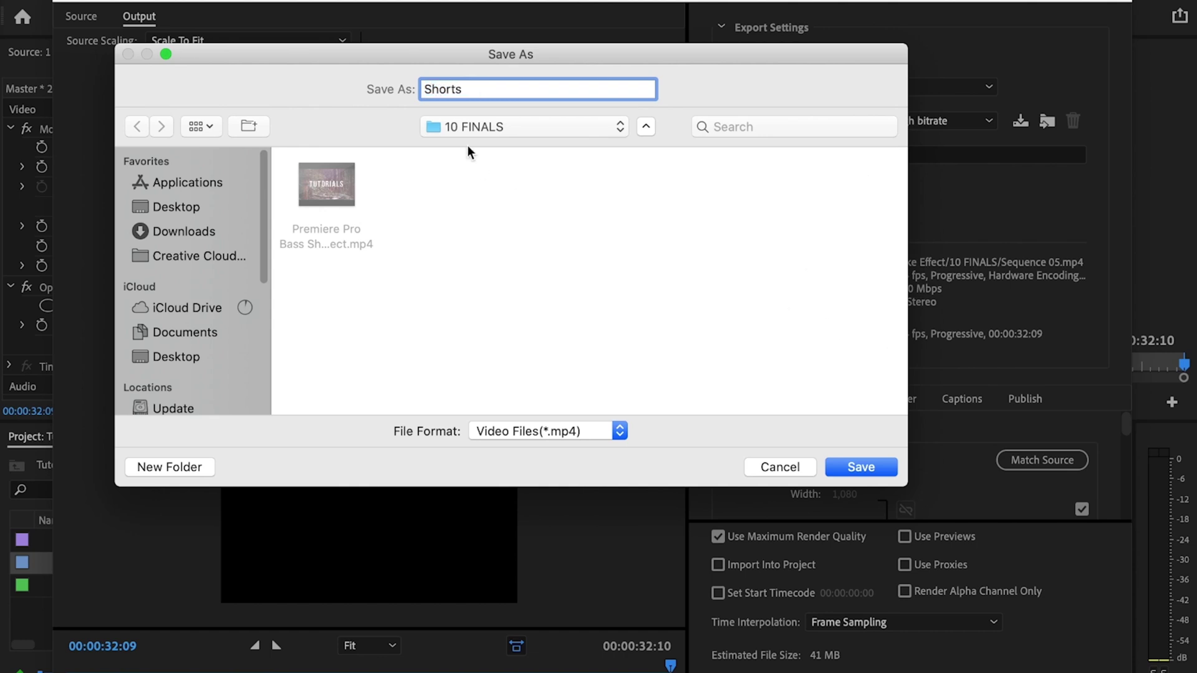
click(870, 471)
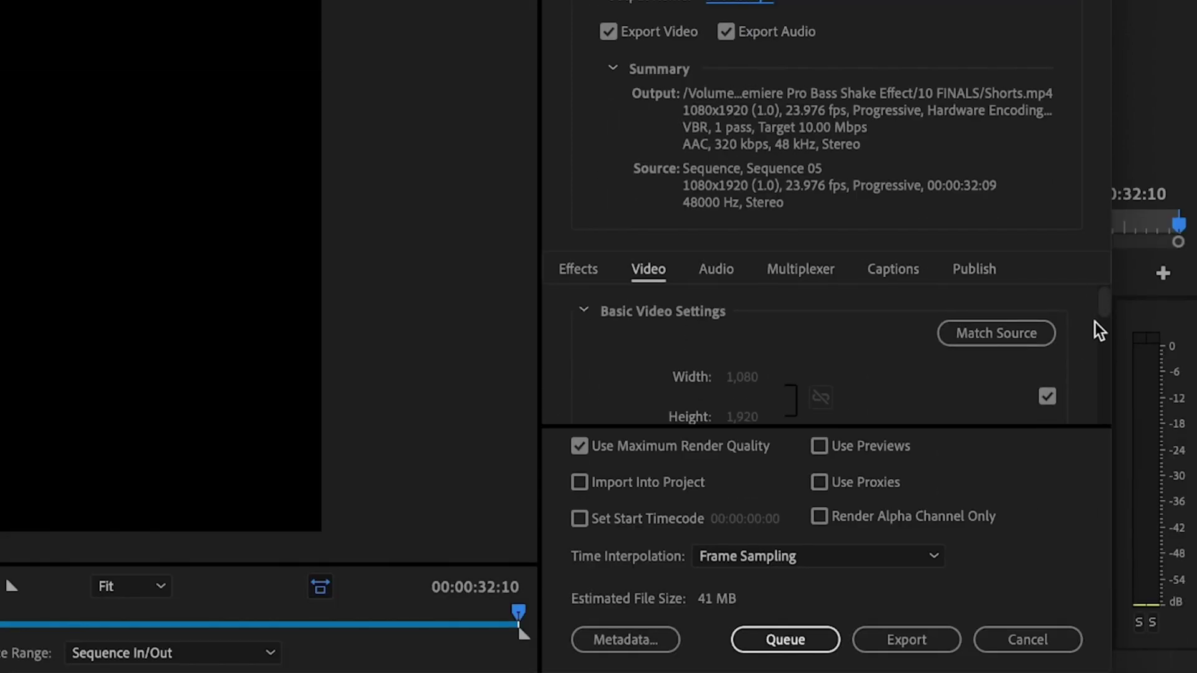
Keep the 1080x1920 width and height matched to the source.
scroll(1095, 322, down, 1)
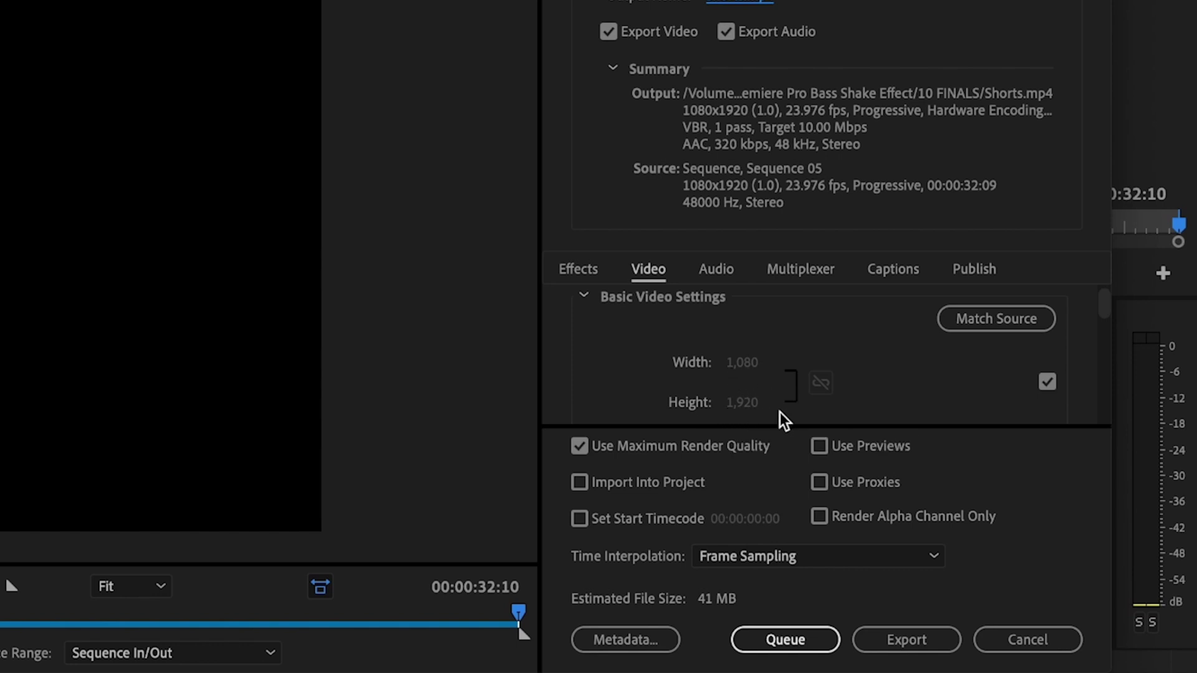
click(1047, 383)
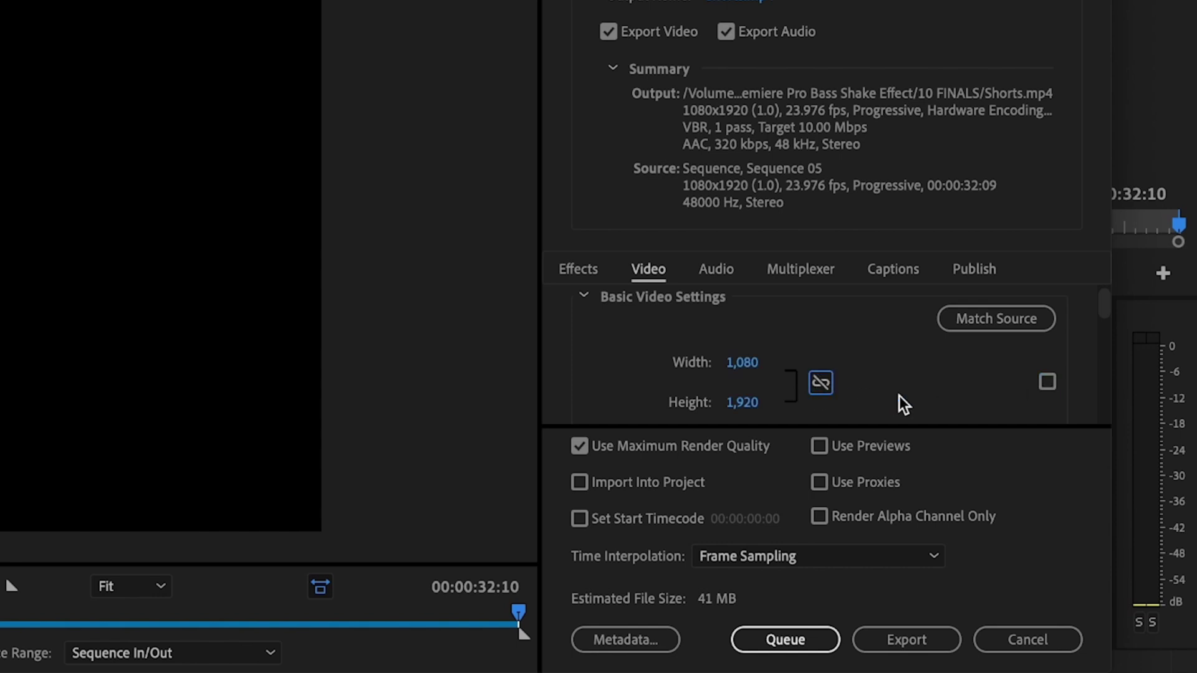
click(742, 363)
click(895, 384)
click(1047, 382)
Keep the frame rate matched to the 23.976 source and move down the video settings.
scroll(1086, 357, down, 1)
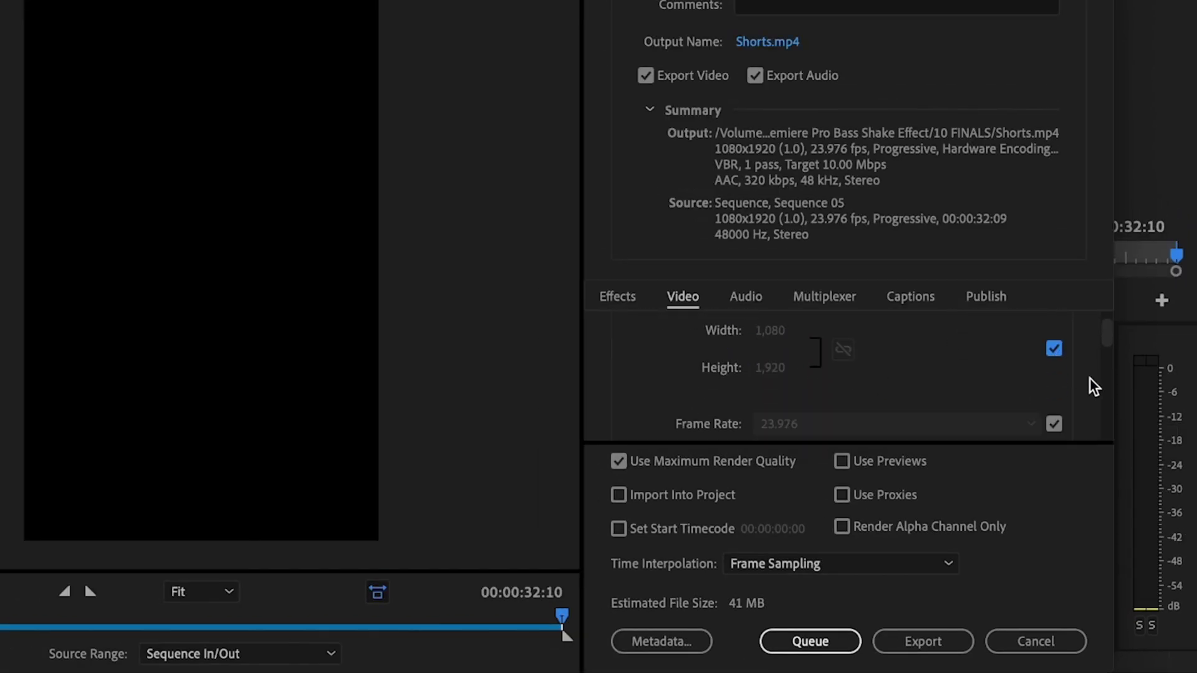
scroll(1091, 379, down, 2)
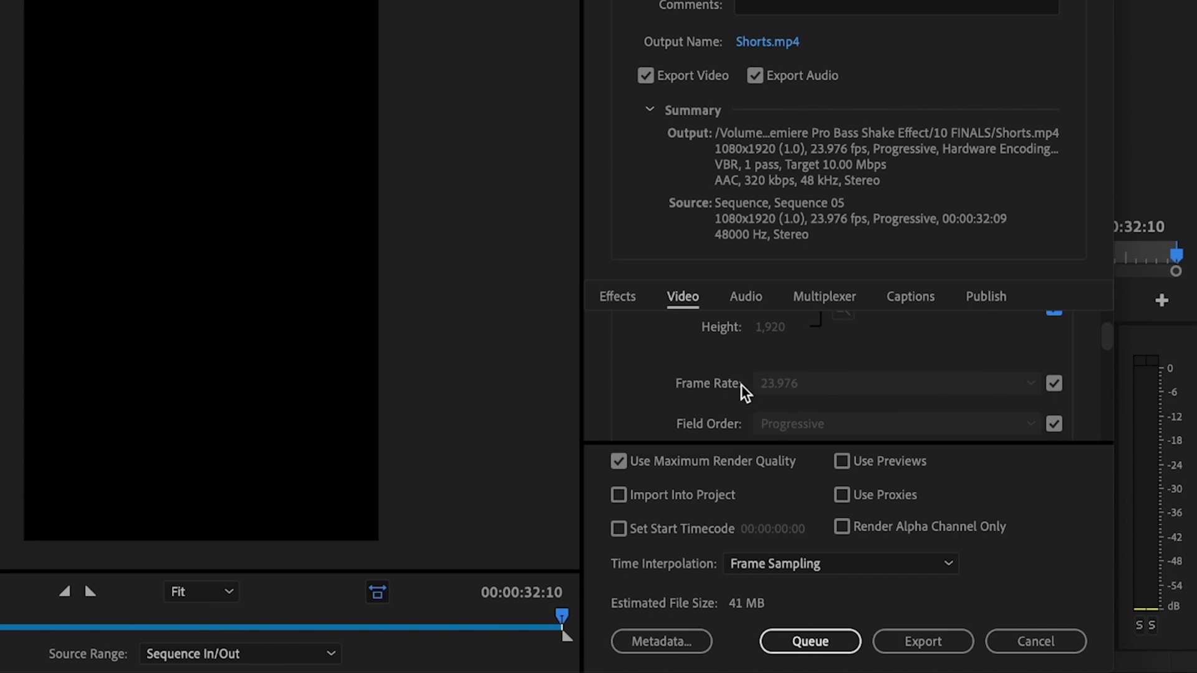
click(1052, 384)
click(1027, 382)
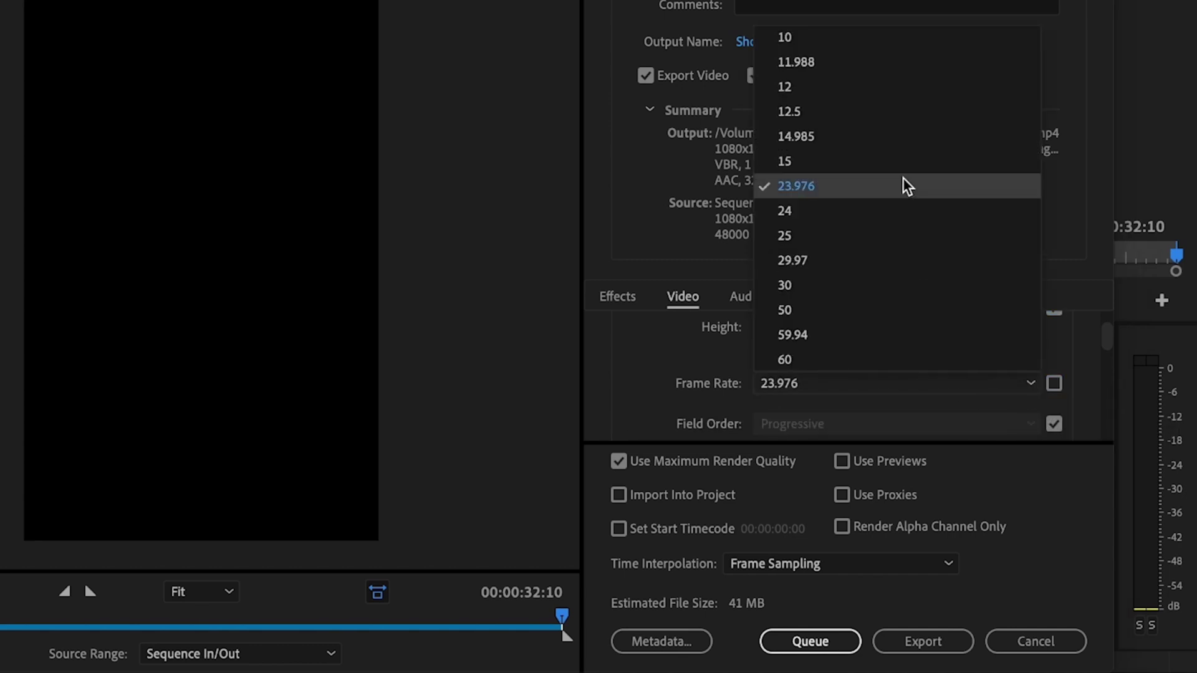
click(1064, 384)
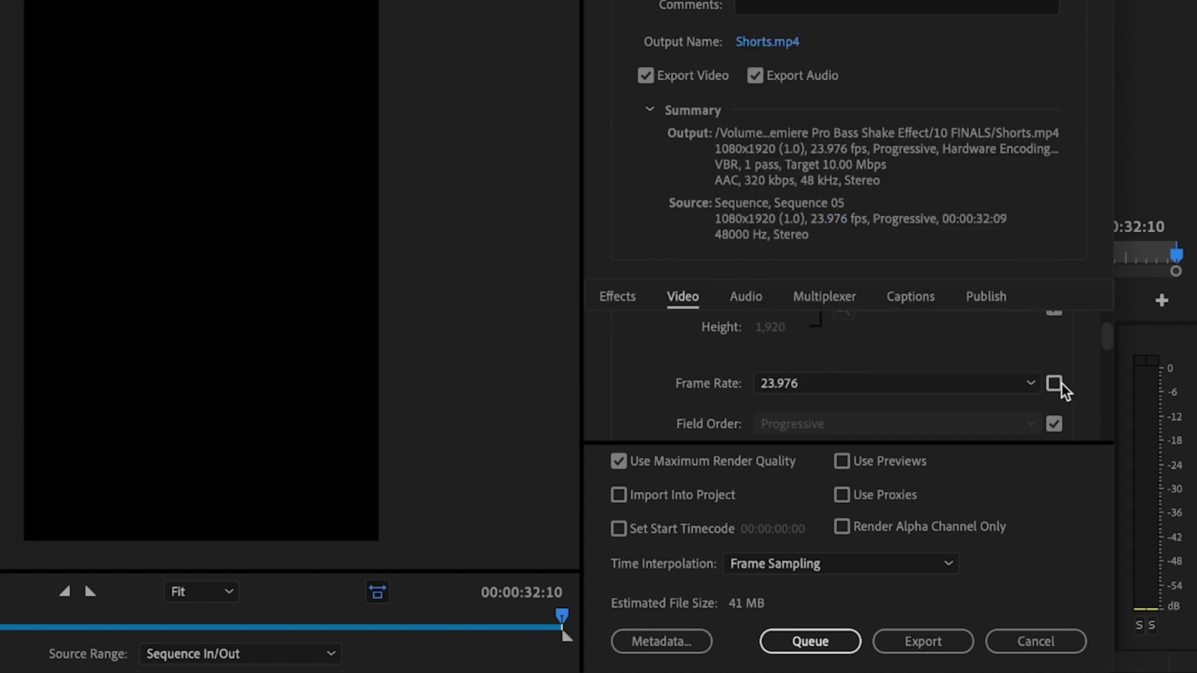
click(1054, 384)
scroll(1100, 391, down, 2)
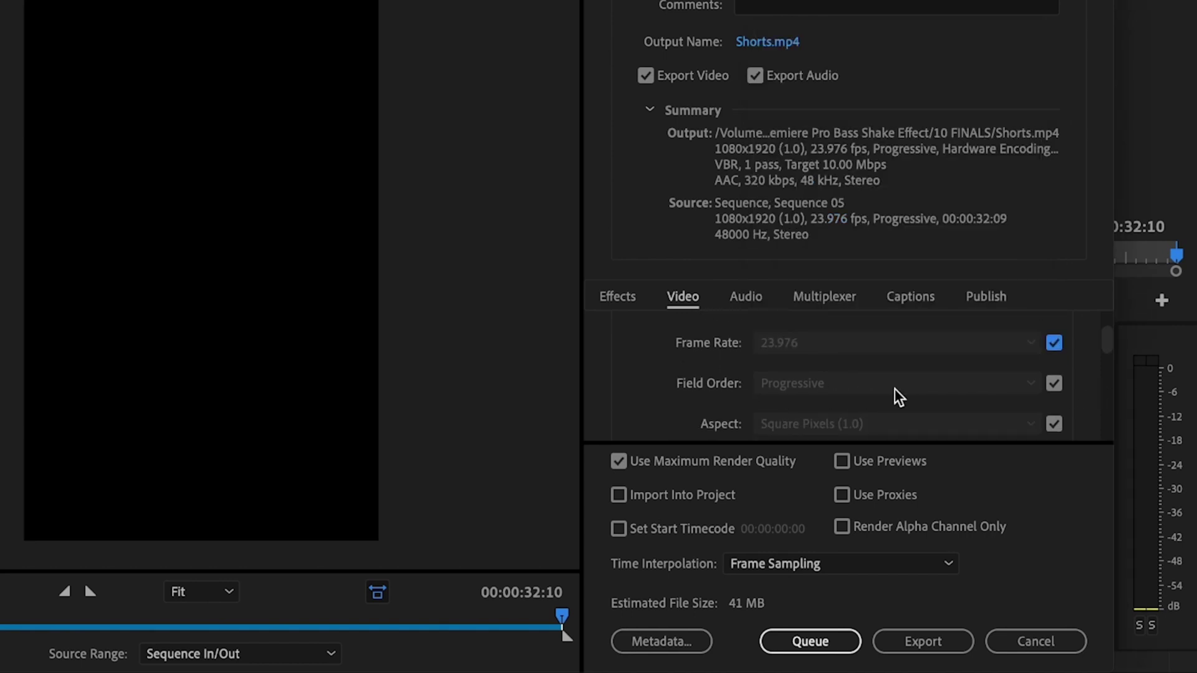
scroll(1087, 404, down, 1)
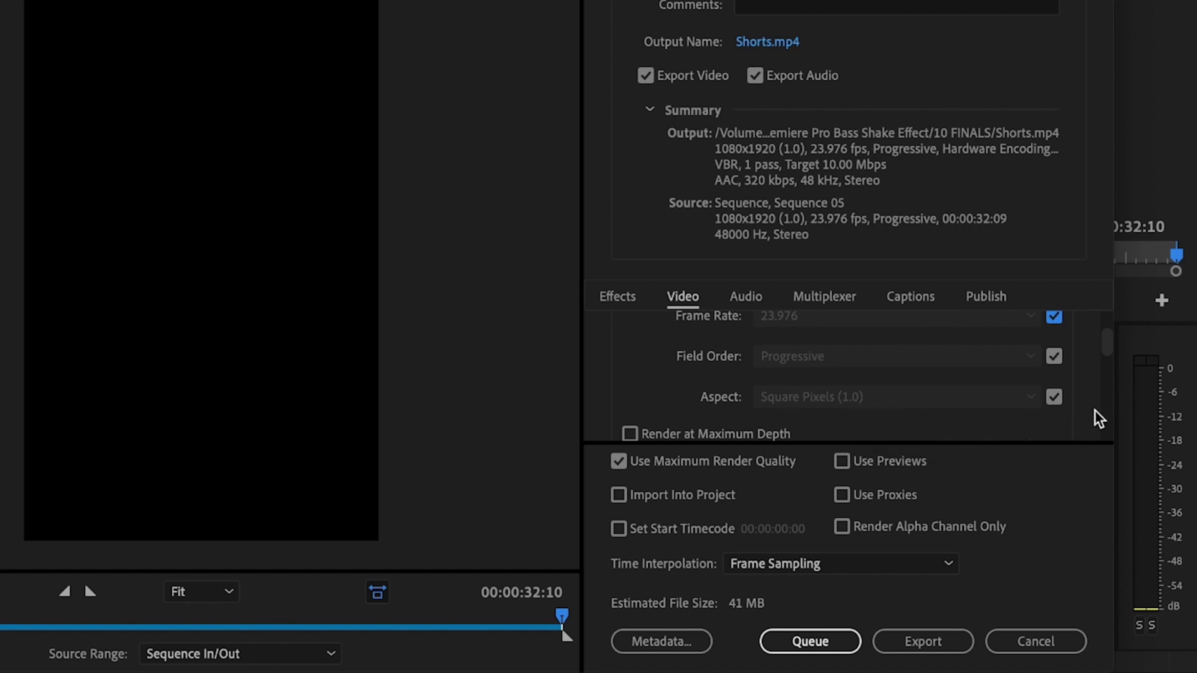
scroll(1087, 416, down, 1)
scroll(1083, 410, down, 1)
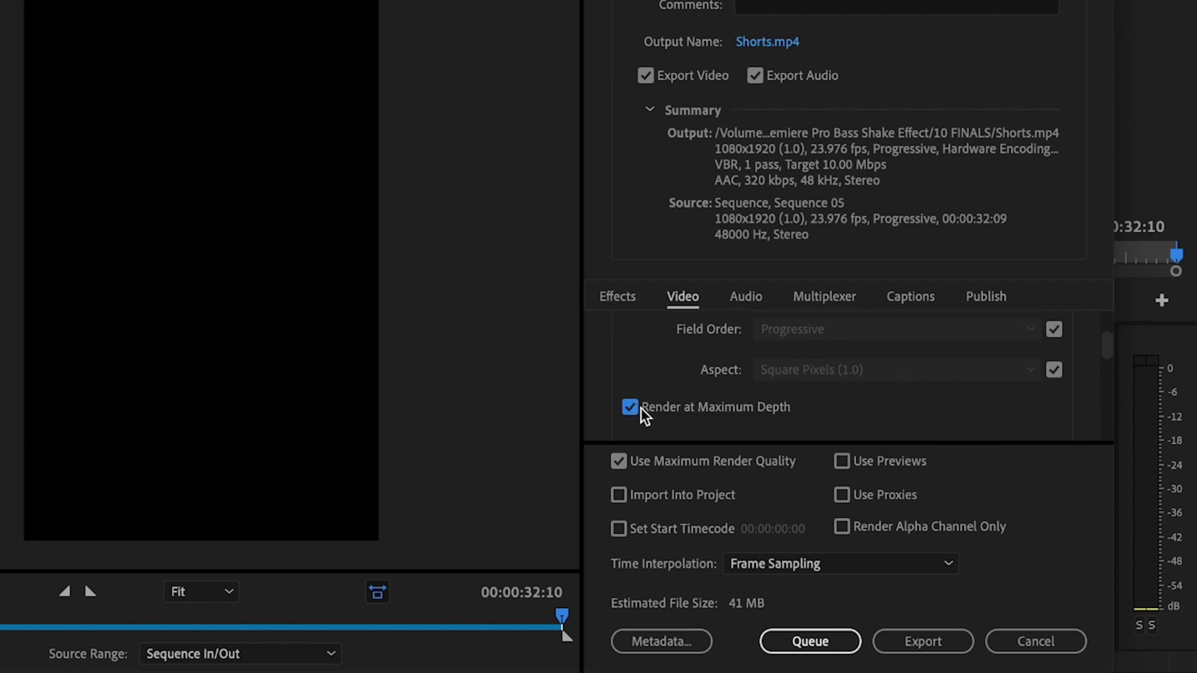
scroll(1071, 393, down, 6)
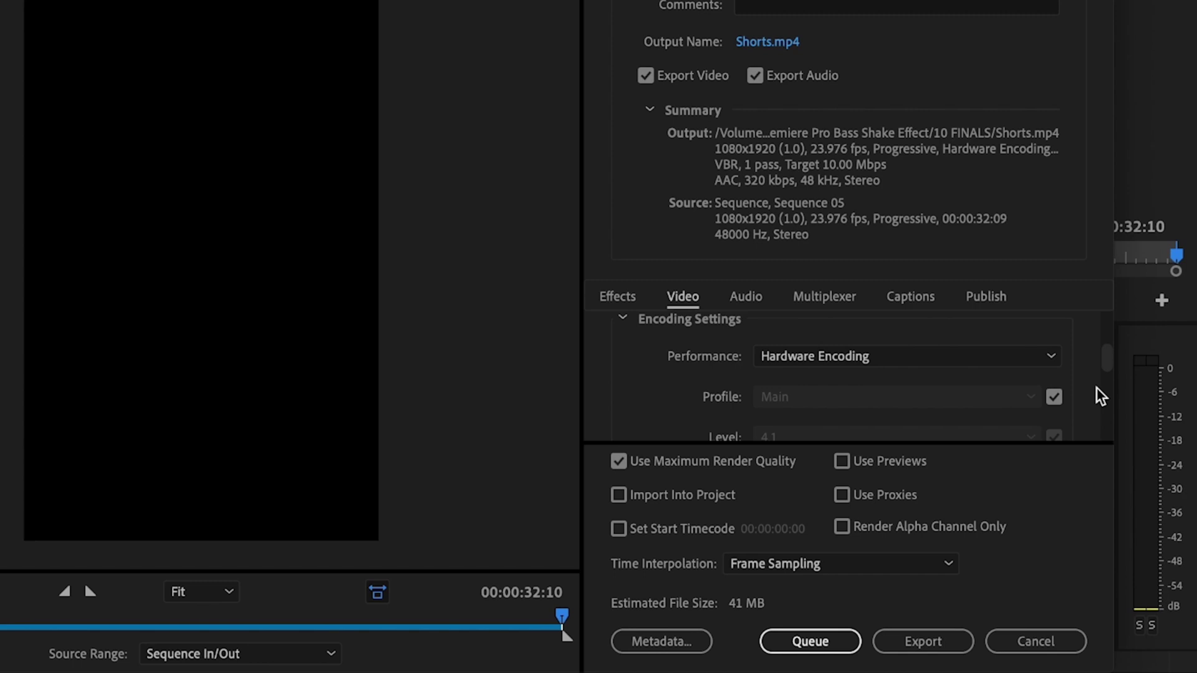
Switch the encoding performance to software encoding.
click(1020, 357)
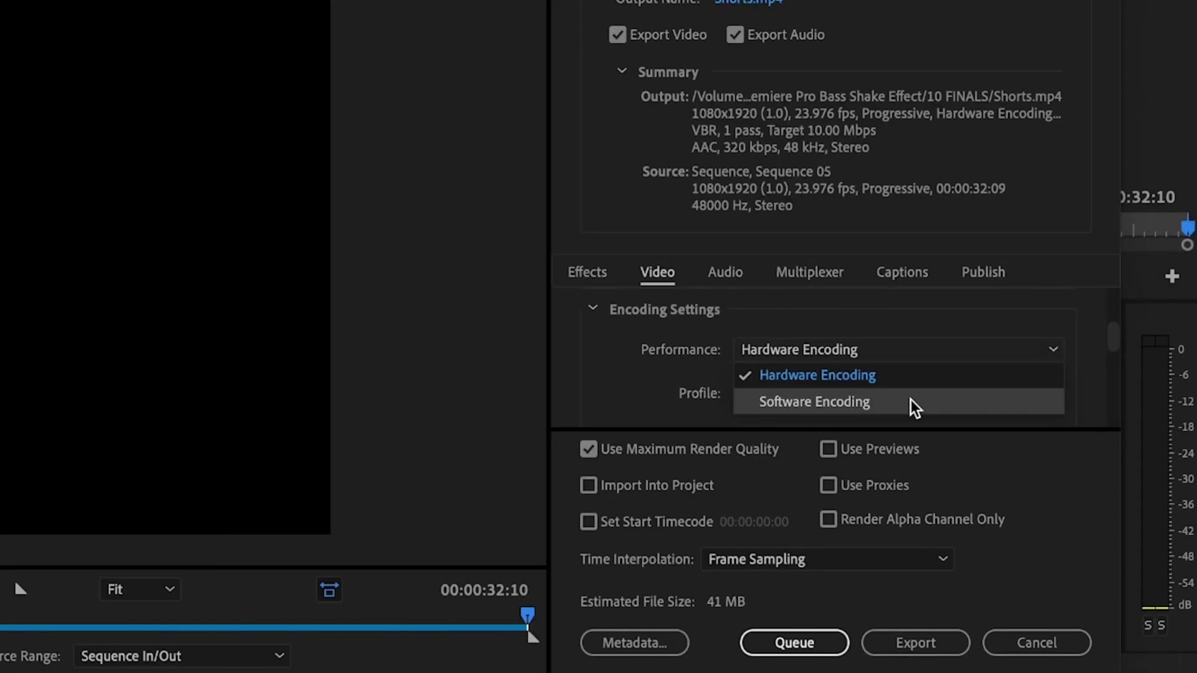
click(870, 408)
scroll(1084, 361, down, 2)
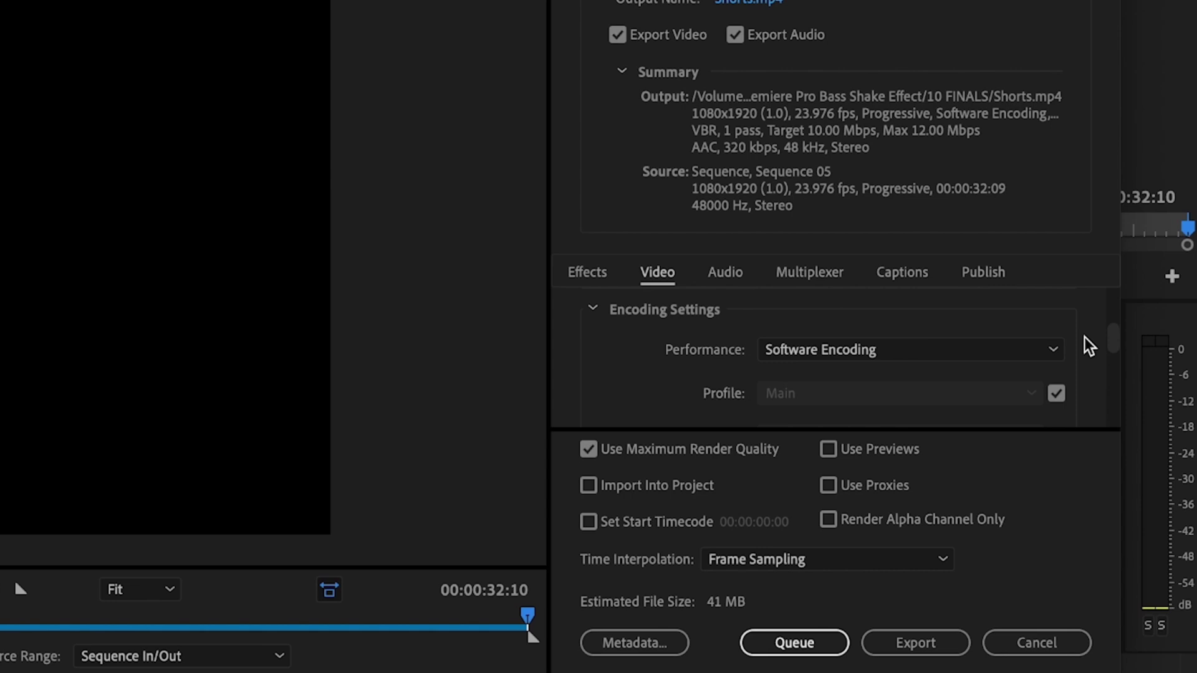
Set the H.264 profile to High and the level to 4.2.
click(1056, 393)
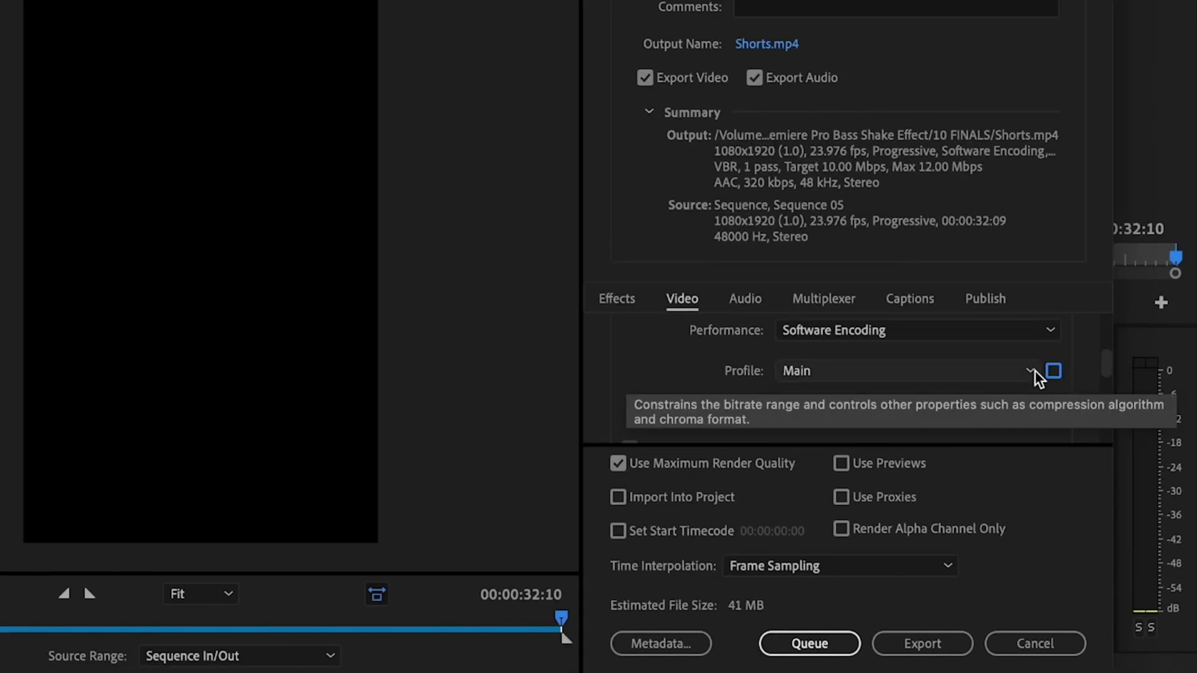
click(1035, 371)
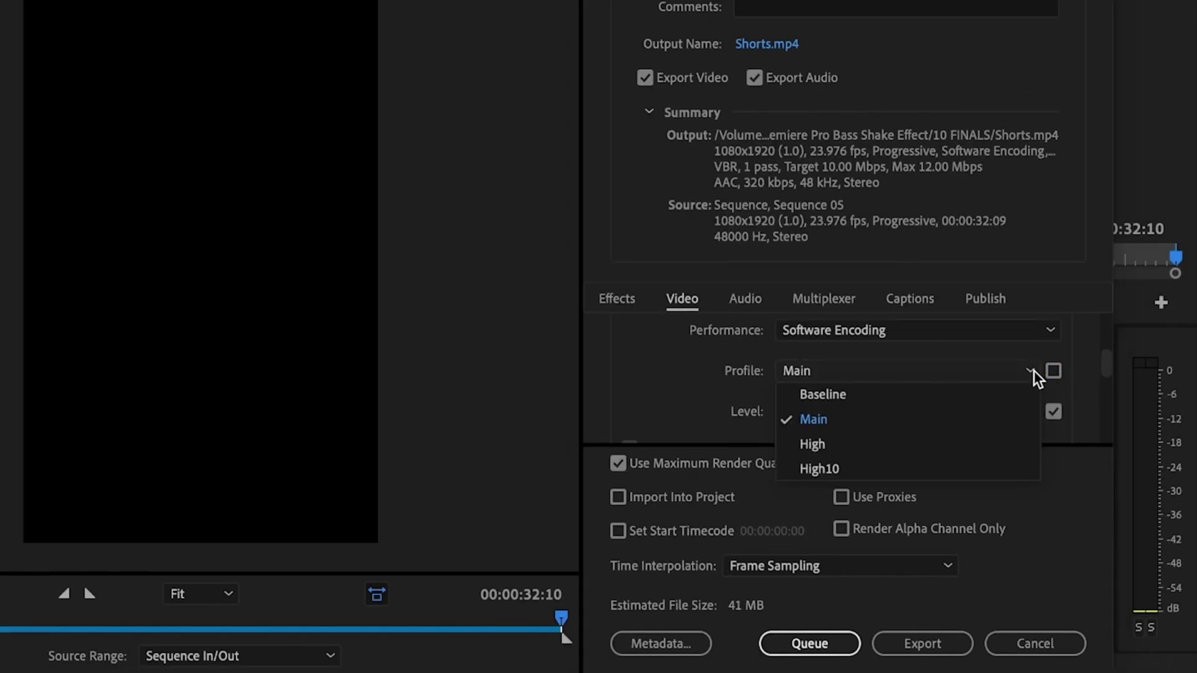
click(960, 437)
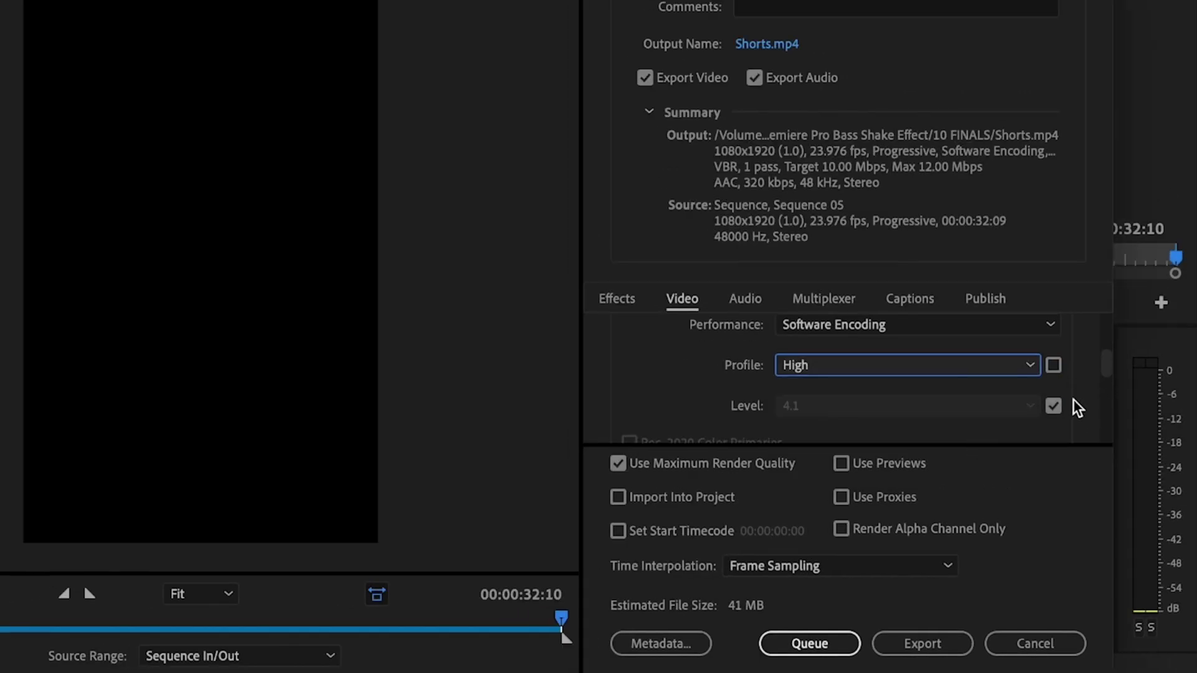
click(1054, 407)
click(1029, 406)
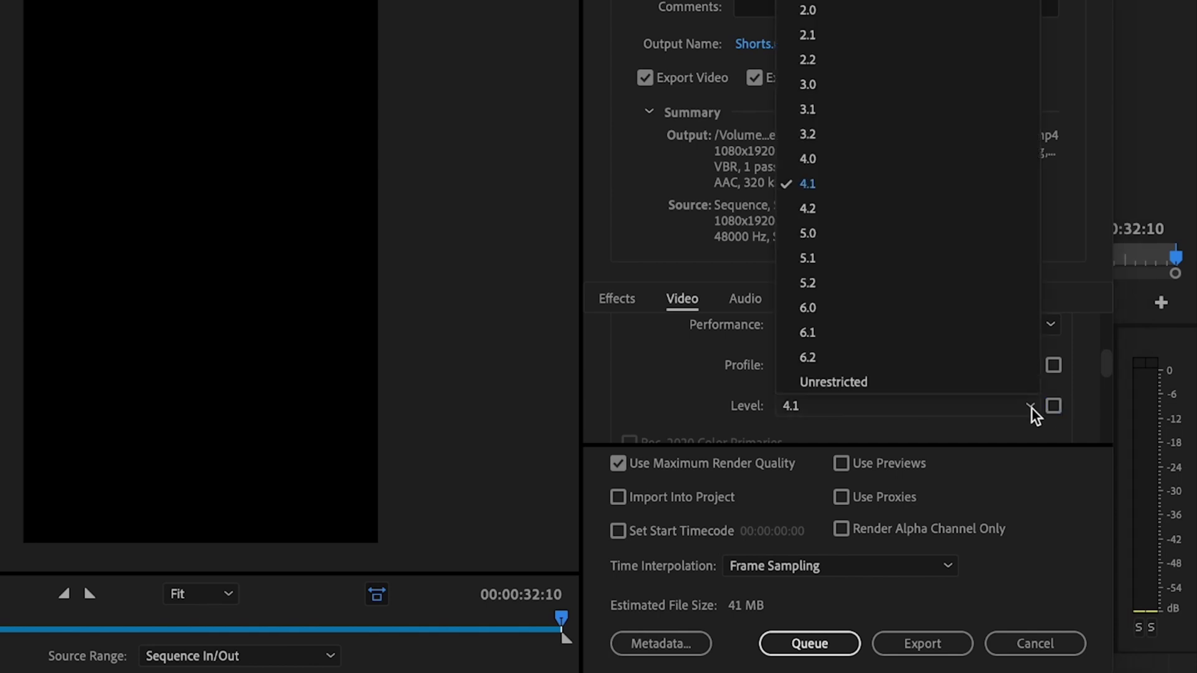
click(869, 211)
scroll(1092, 407, up, 10)
scroll(1093, 396, down, 8)
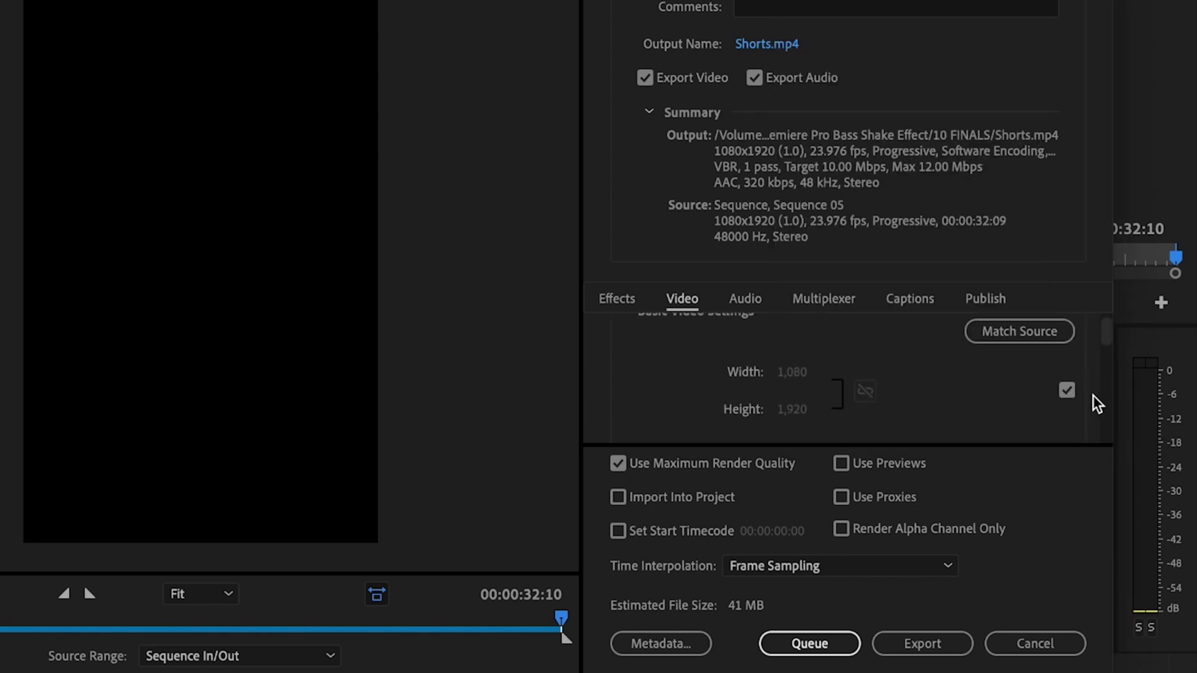
scroll(1086, 367, down, 6)
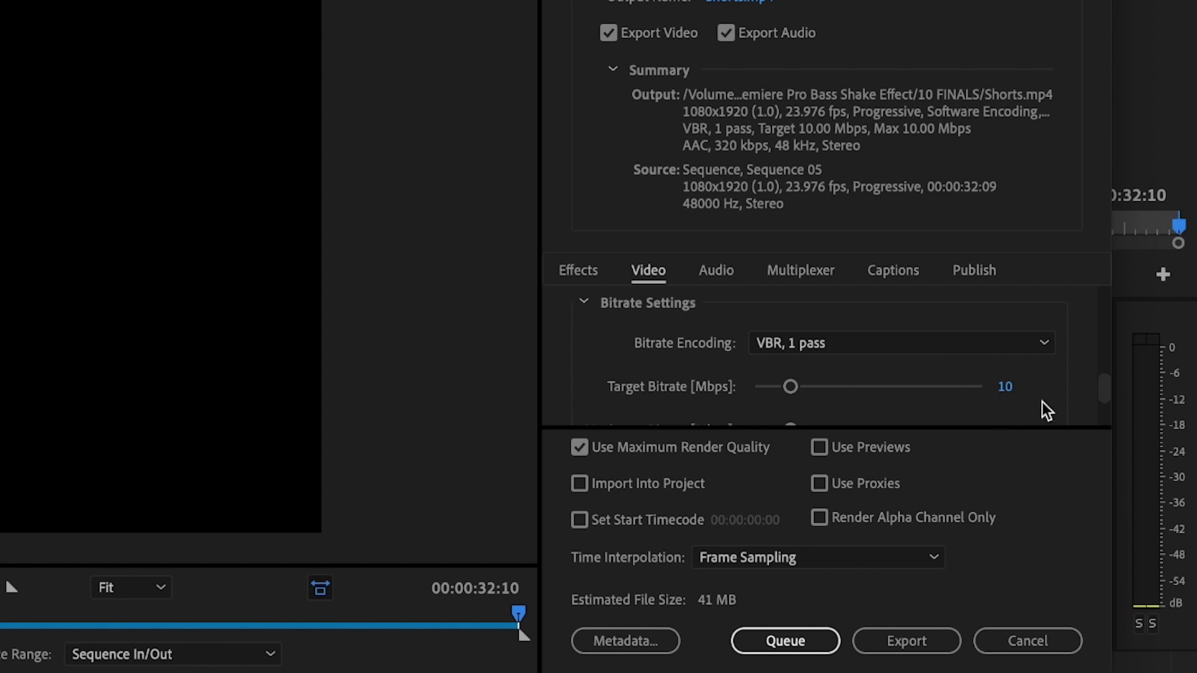
Set Bitrate Encoding to CBR and raise the target bitrate to 62.5 Mbps.
click(1045, 343)
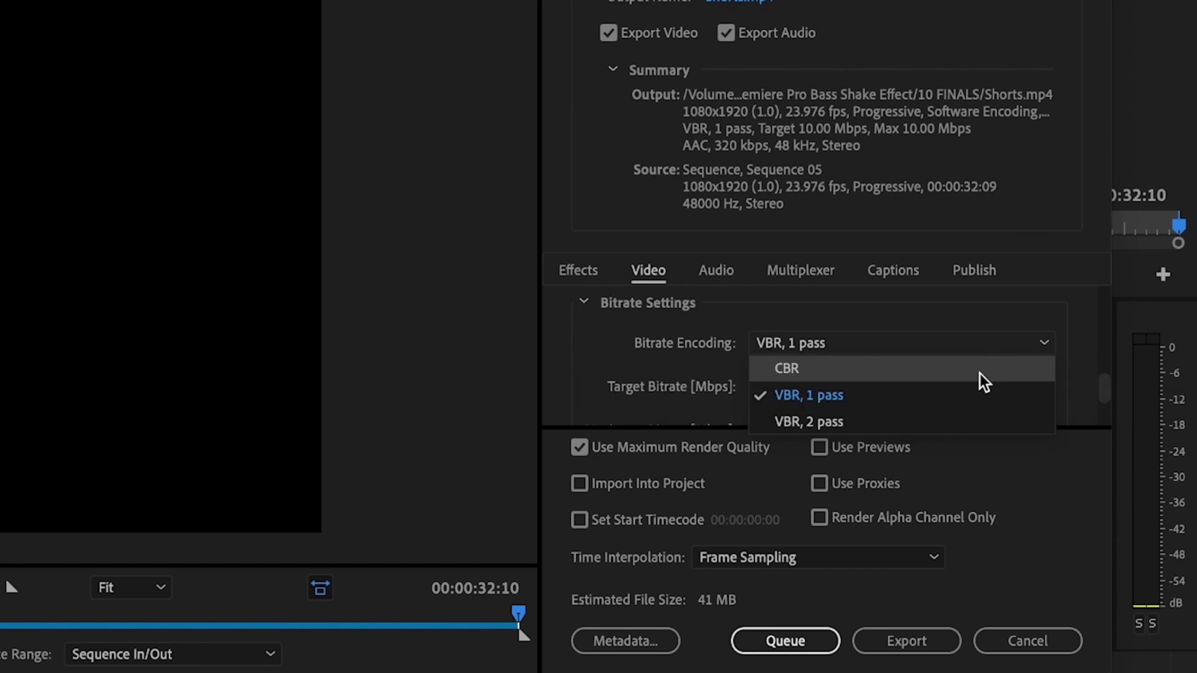
click(980, 373)
drag(794, 394, 1128, 383)
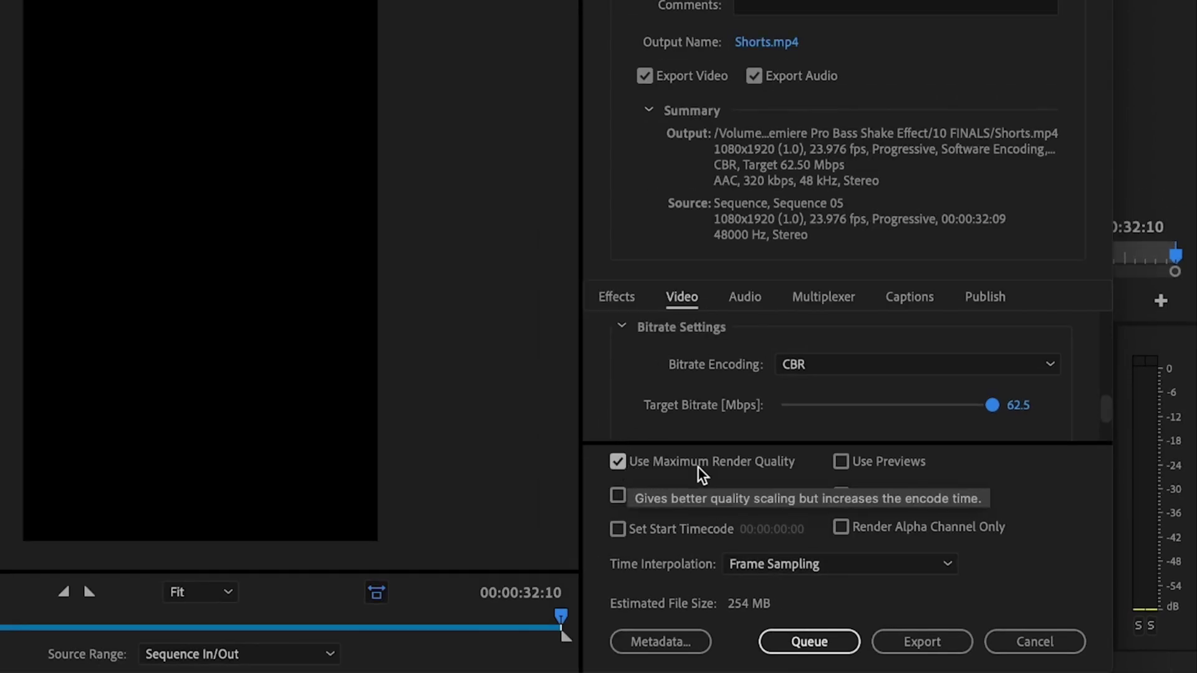
Review the audio settings: AAC codec, 48000 Hz sample rate, stereo channels.
click(754, 297)
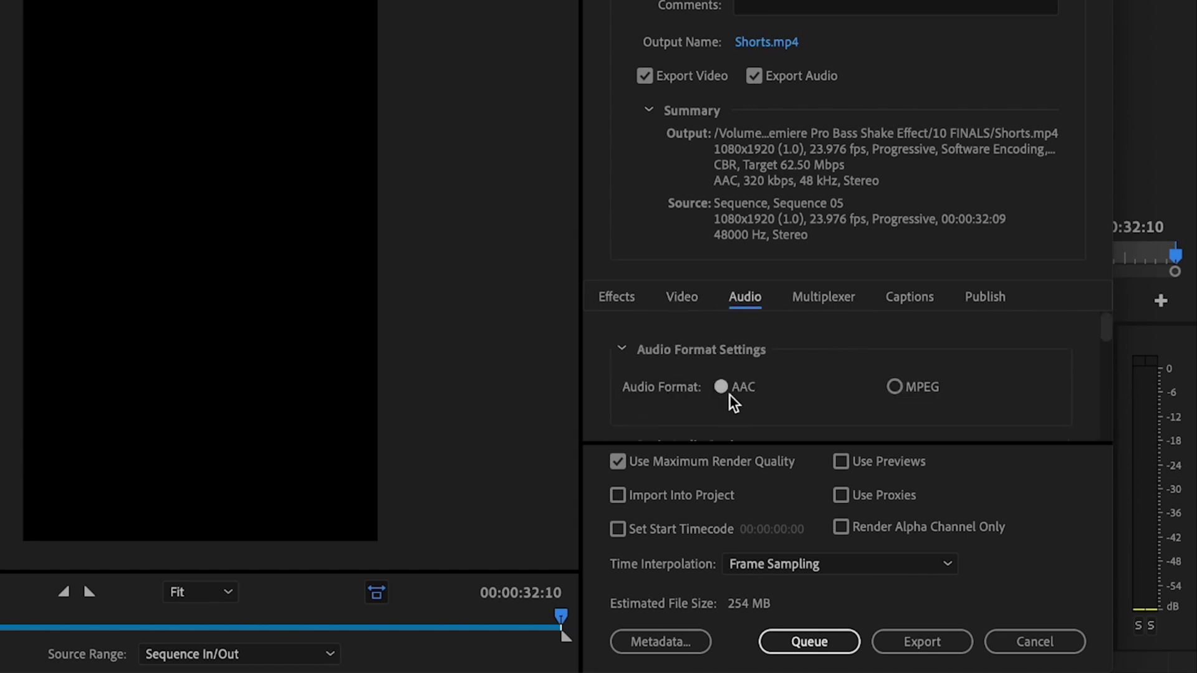
scroll(809, 393, down, 3)
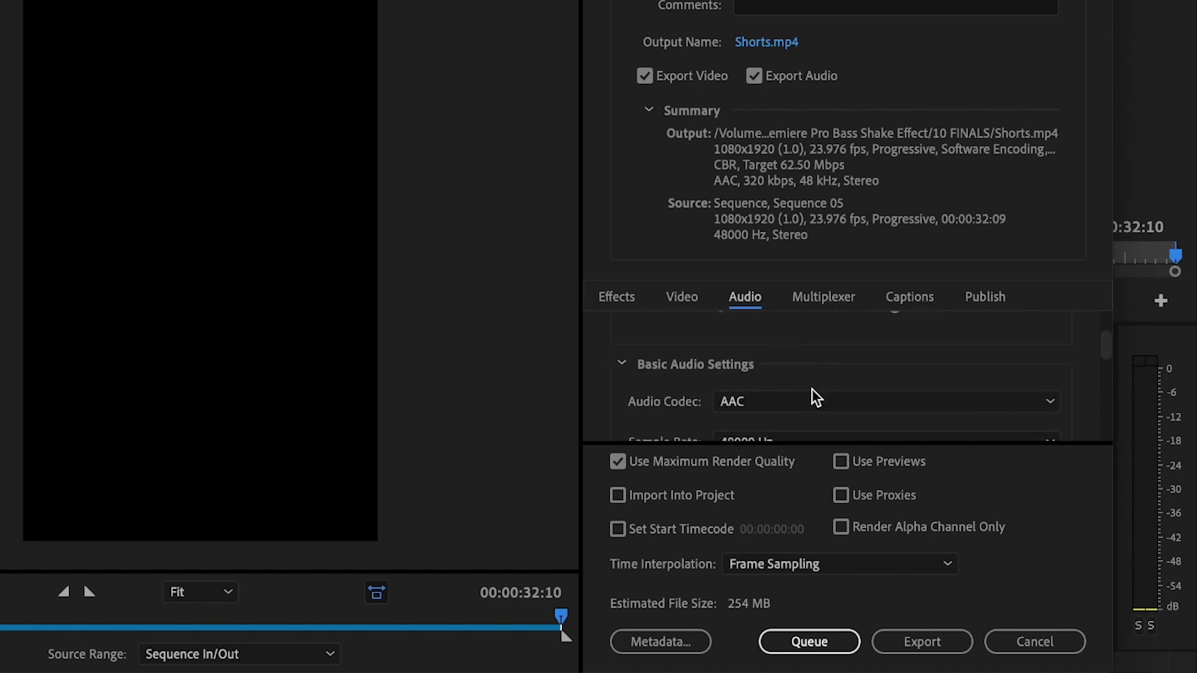
scroll(667, 420, down, 1)
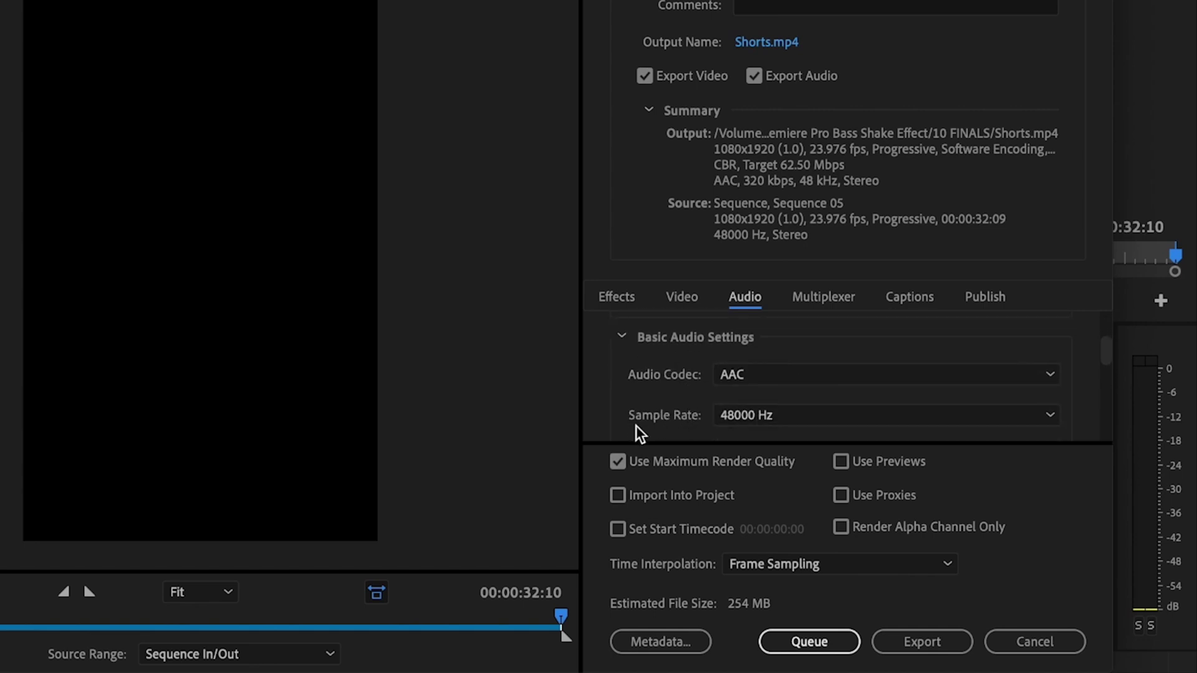
scroll(642, 429, down, 1)
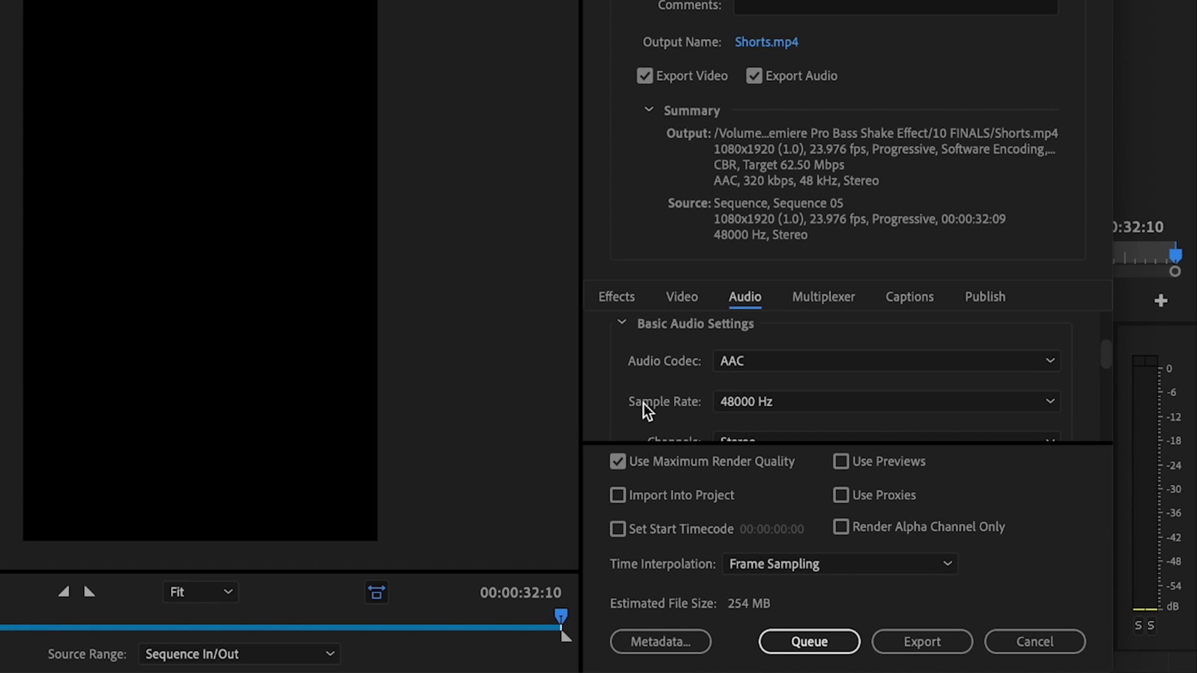
scroll(652, 402, down, 1)
scroll(667, 404, down, 1)
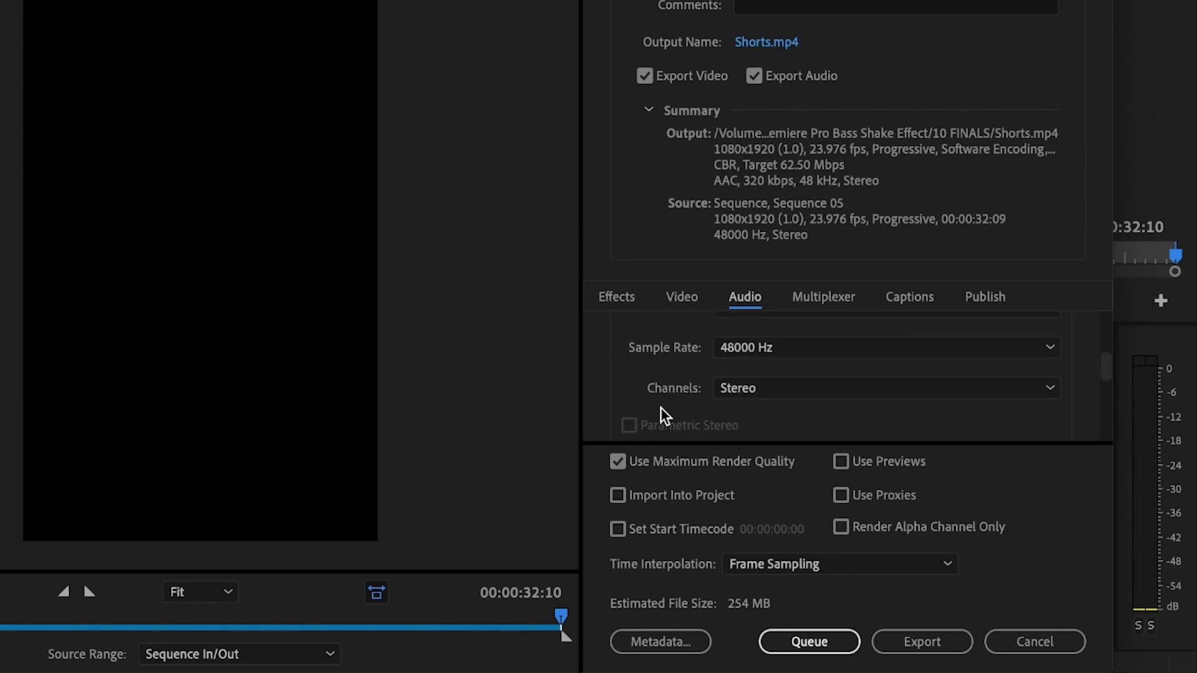
scroll(691, 392, down, 3)
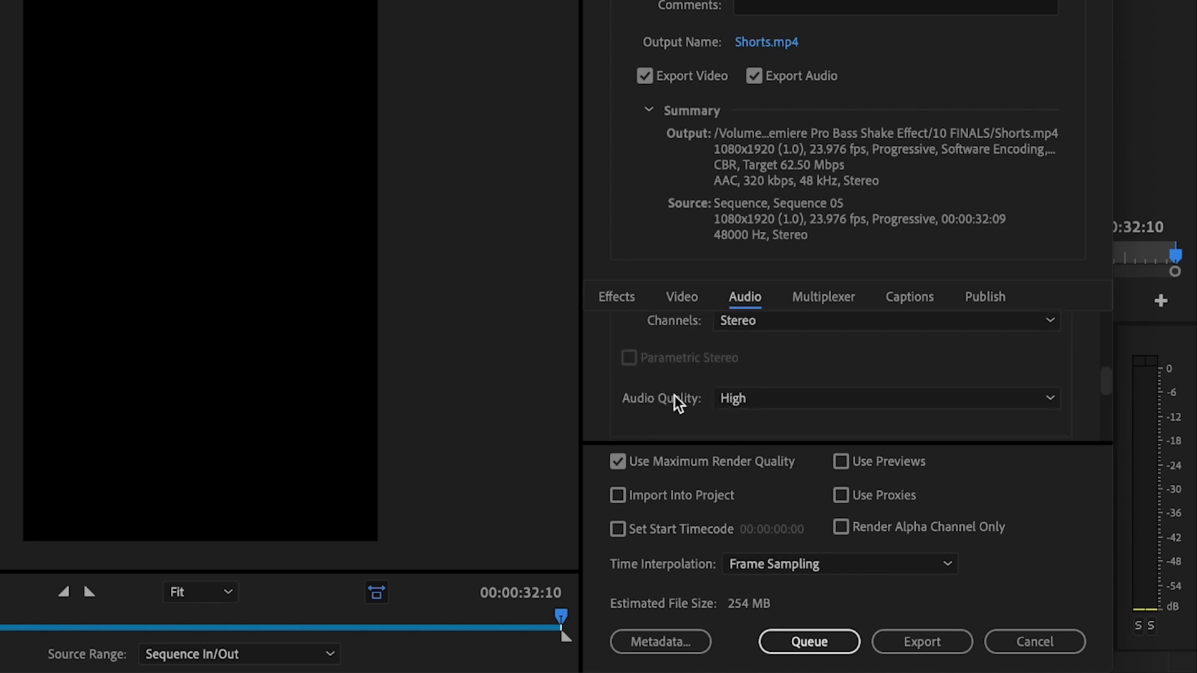
Keep audio quality at High and confirm the 320 kbps bitrate.
click(1040, 398)
click(672, 423)
scroll(668, 416, down, 4)
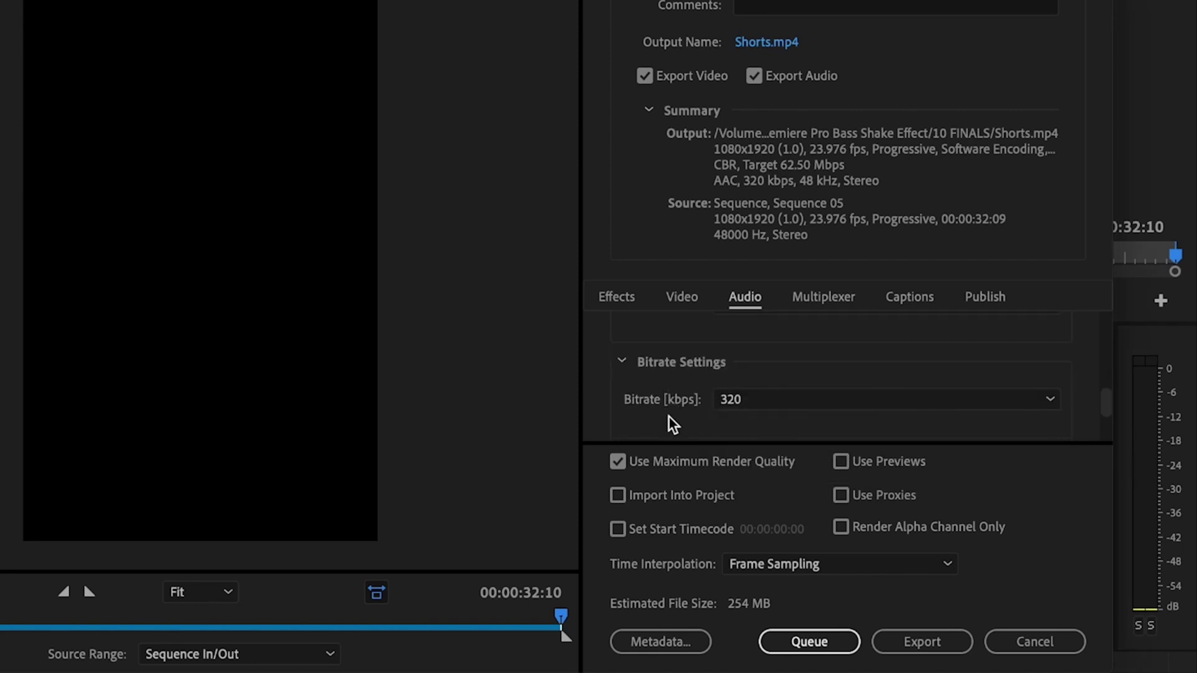
scroll(671, 384, down, 3)
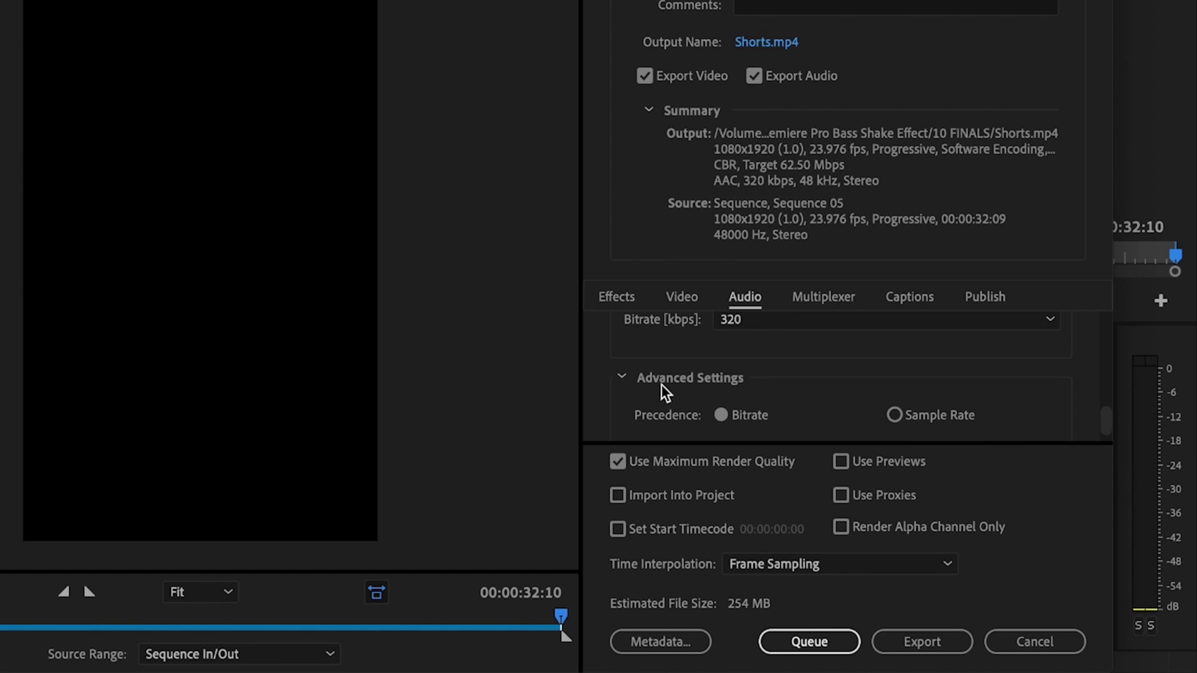
scroll(665, 392, down, 1)
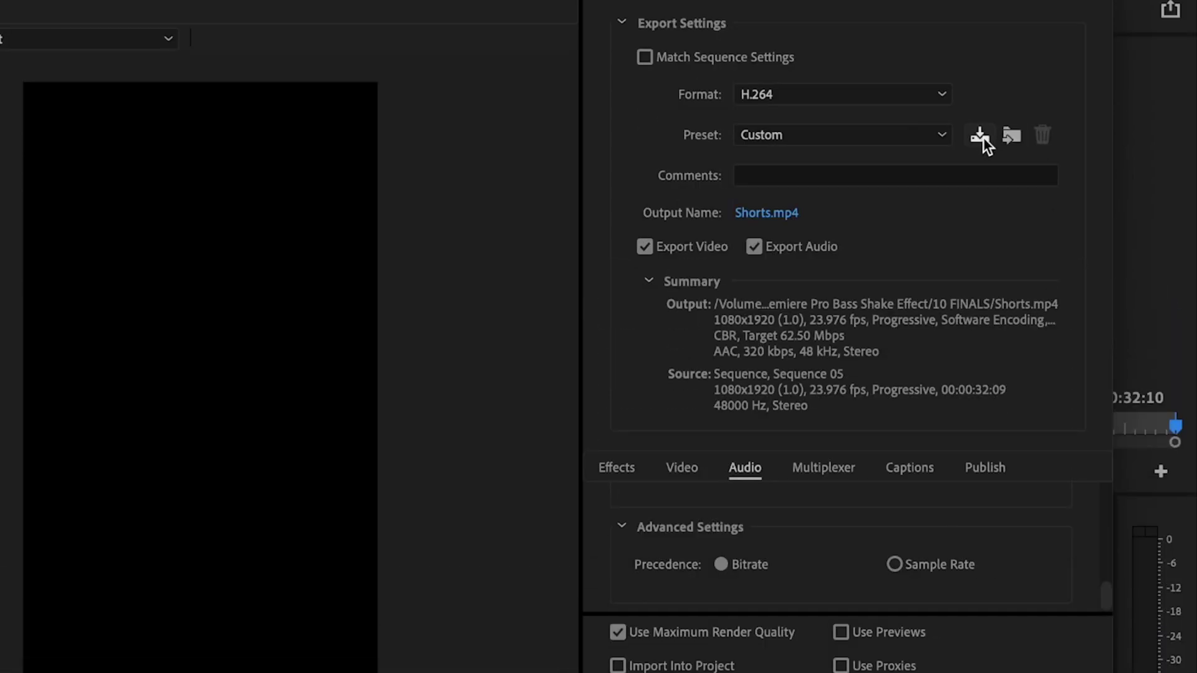
Name the new export preset 'YouTube Shorts Export Settings' and confirm saving it.
click(980, 136)
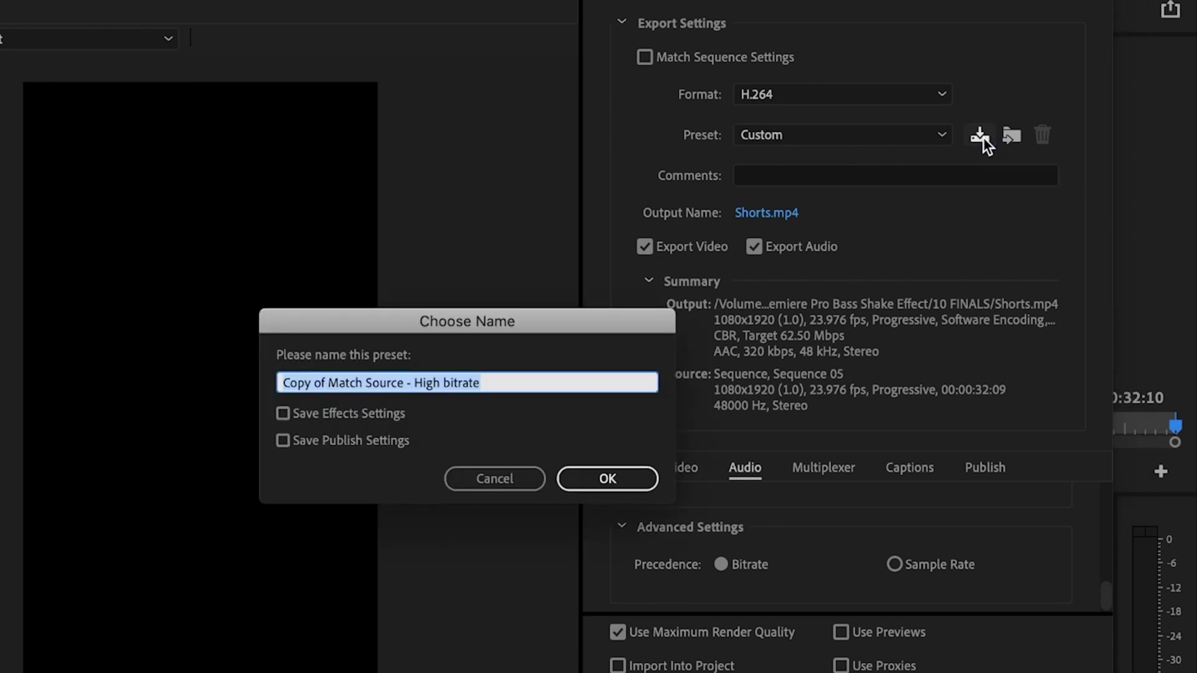
text(YouT)
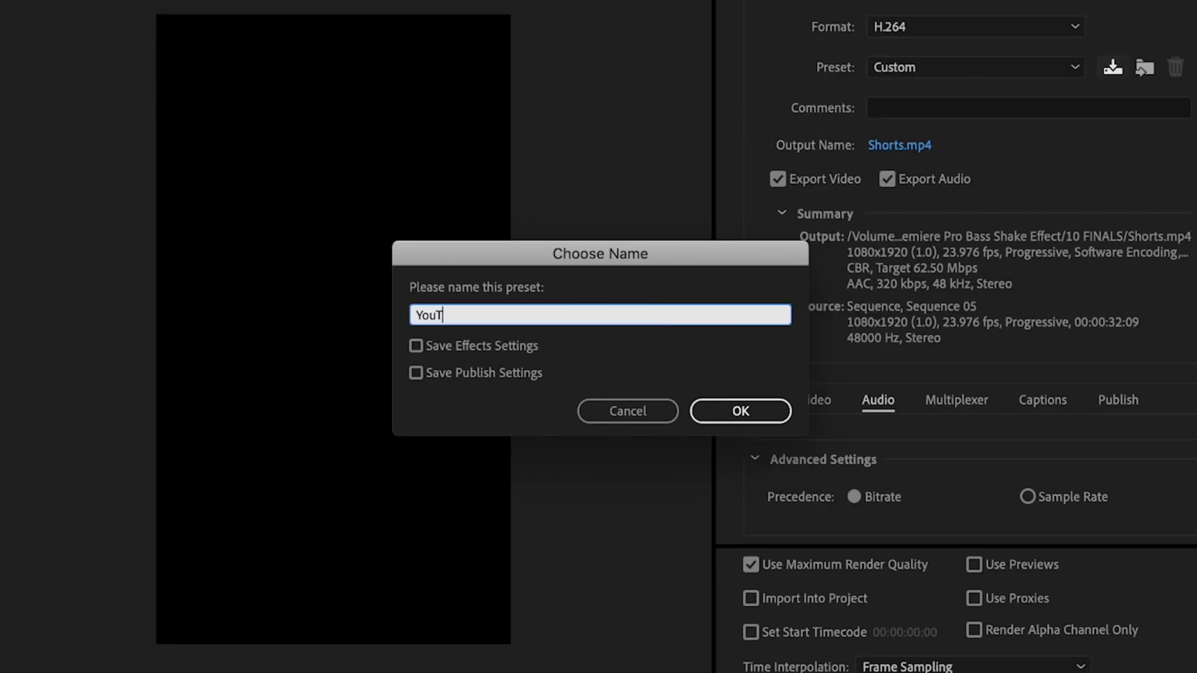
text(ube Shorts Export Settings)
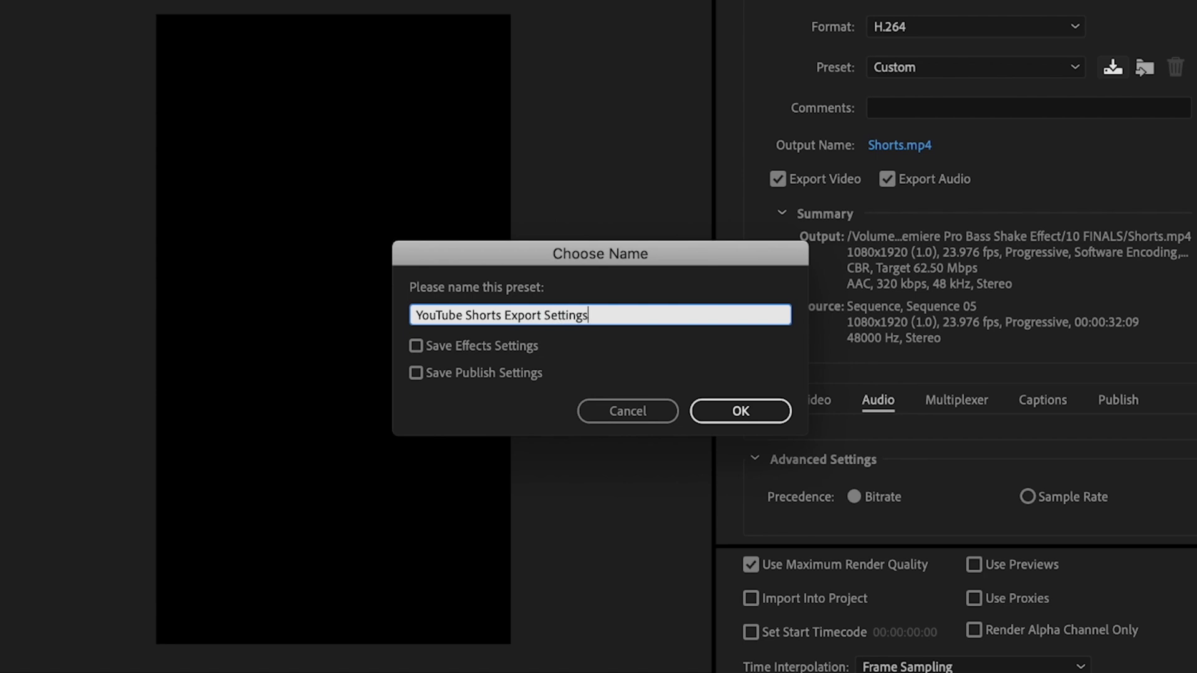
click(739, 412)
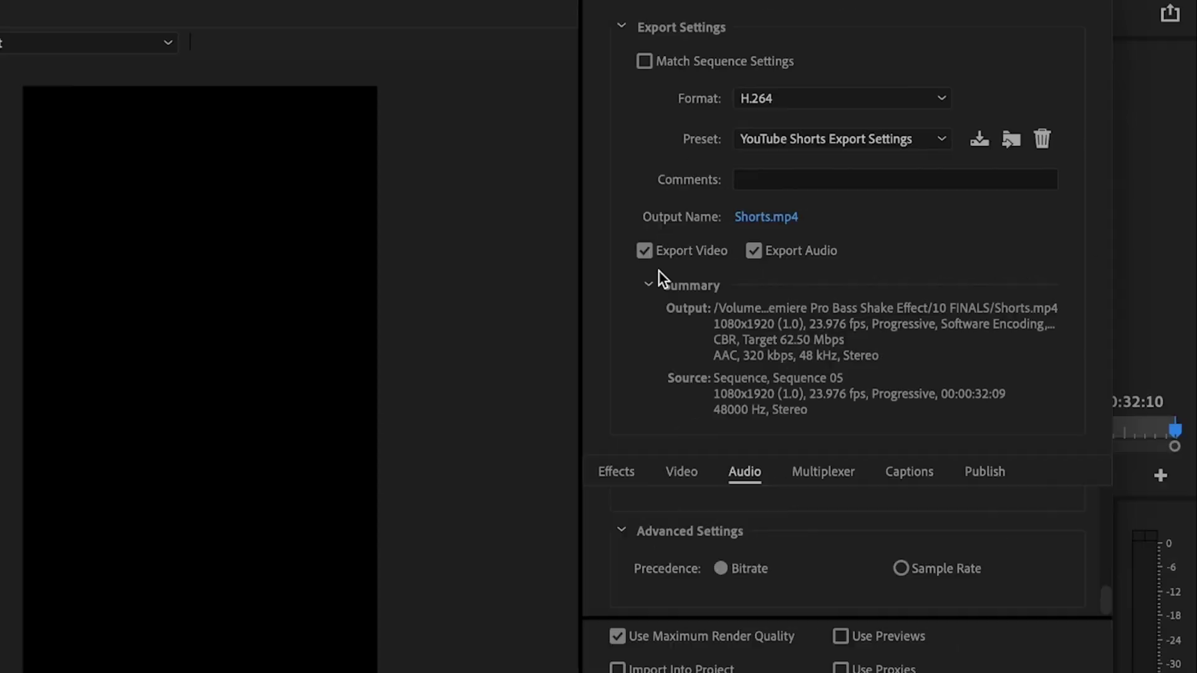
Check the Preset list to verify 'YouTube Shorts Export Settings' is present and selected.
click(937, 138)
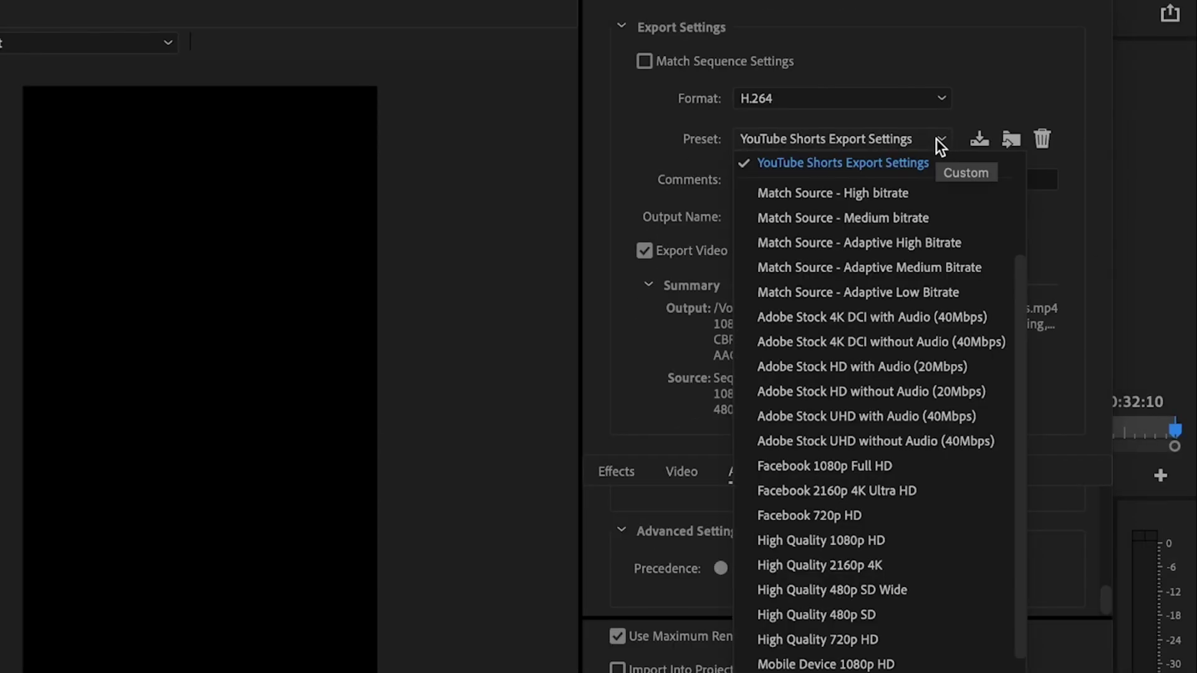
scroll(960, 199, up, 3)
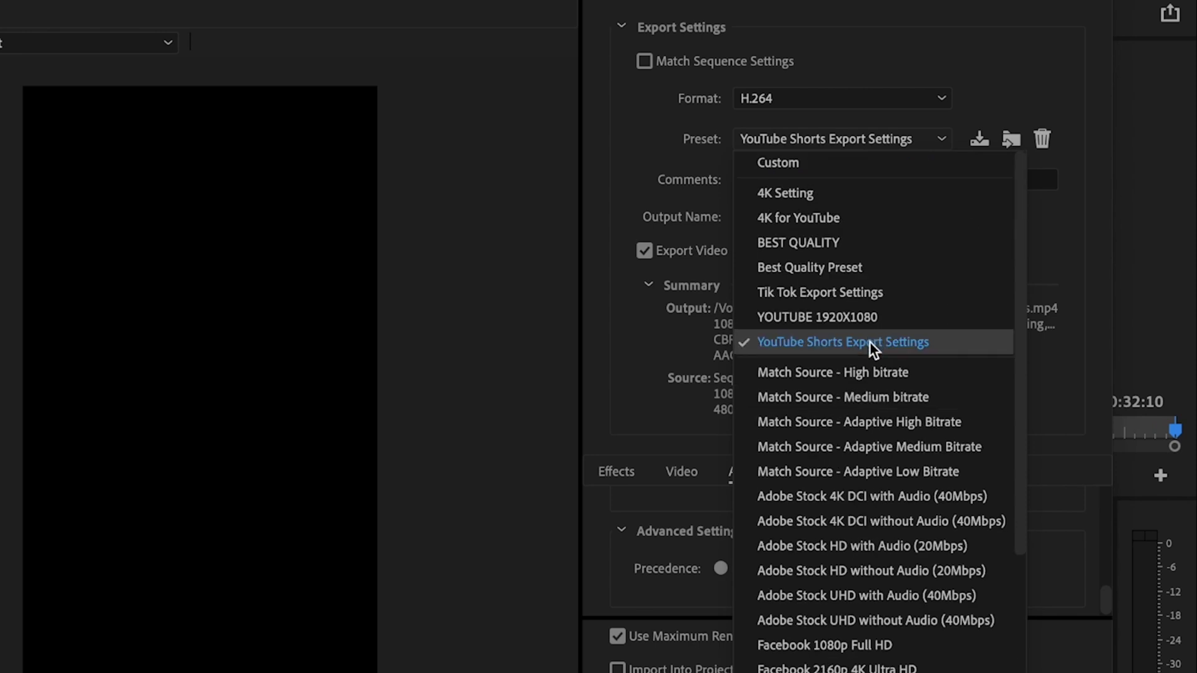
click(1086, 236)
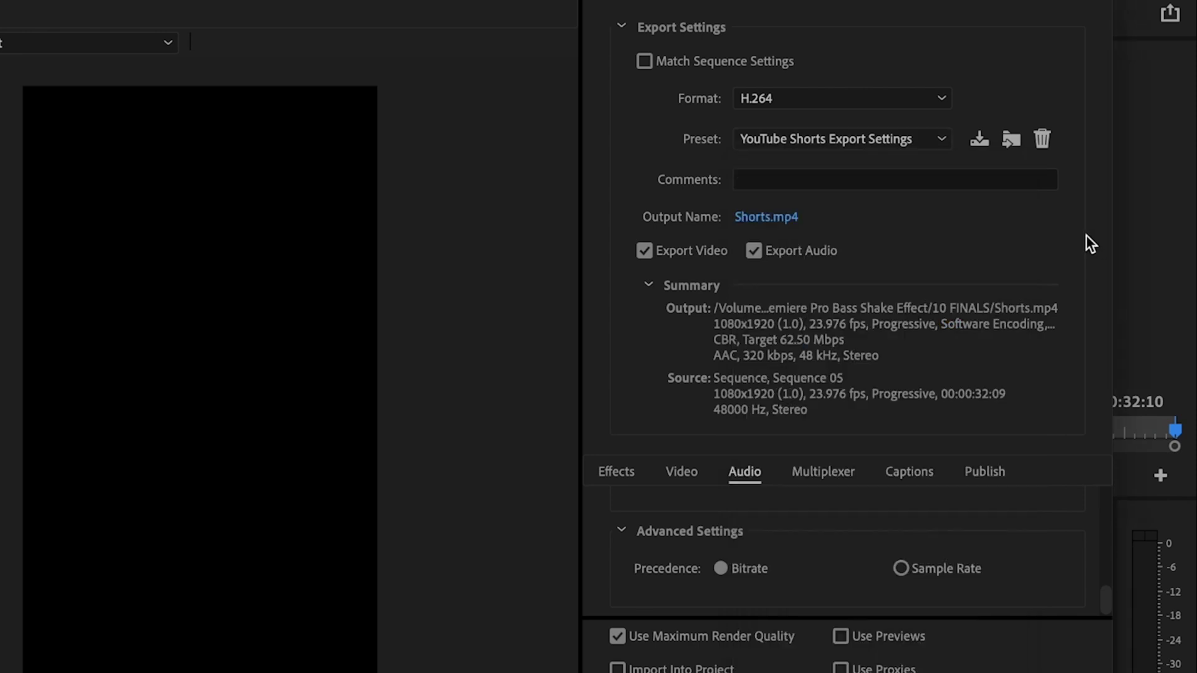